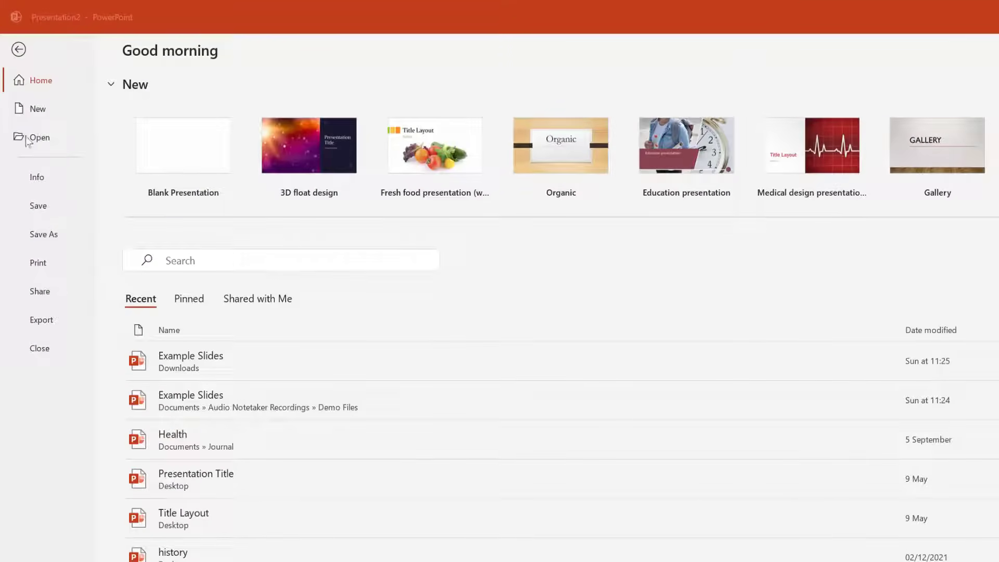
Step: Create a new blank presentation (Presentation4) from File > New
left_click(26, 111)
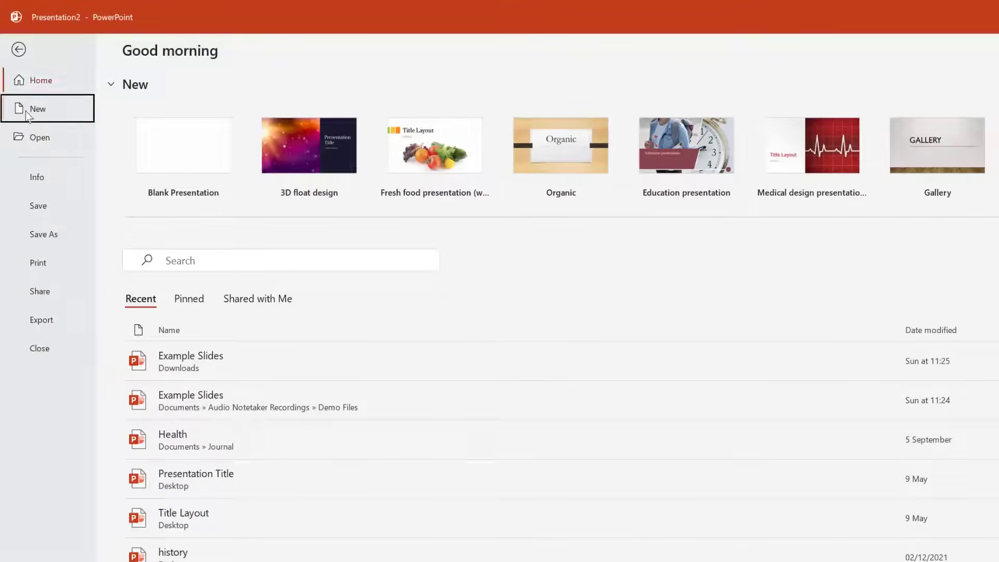
left_click(191, 160)
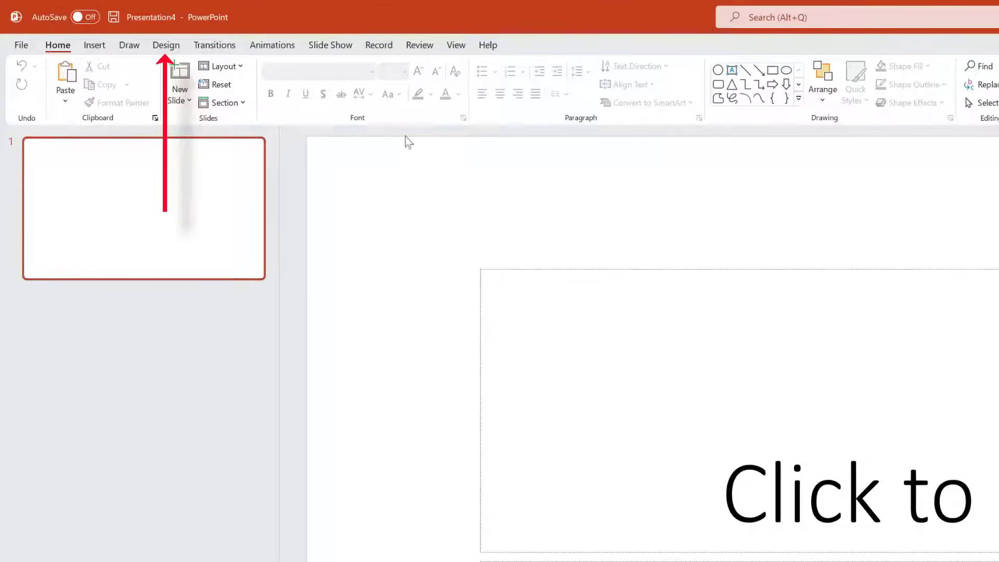
Step: Open the Design tab's Custom Slide Size dialog and set 'Slides sized for' to Custom (28.844 × 20.152 cm)
left_click(166, 46)
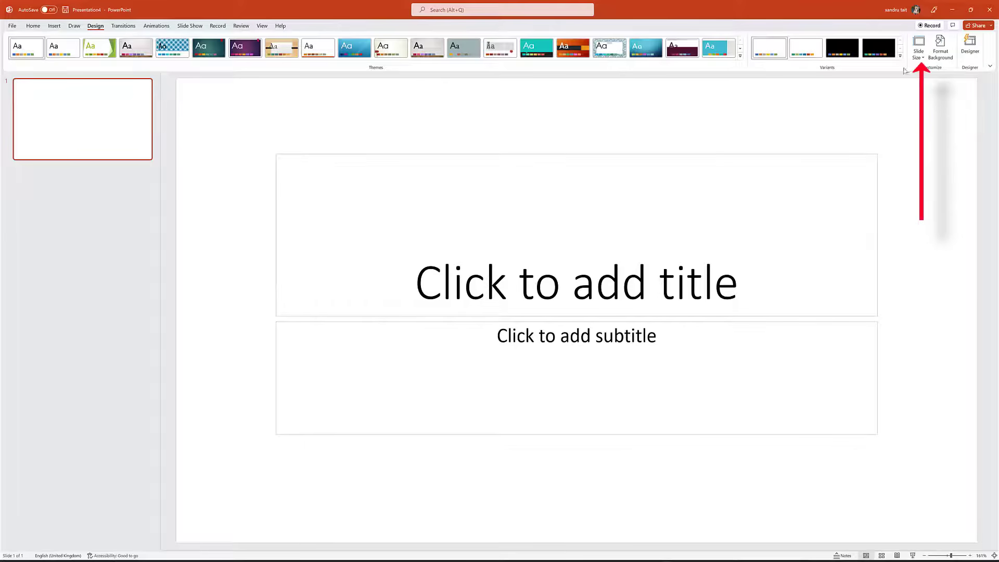
left_click(918, 59)
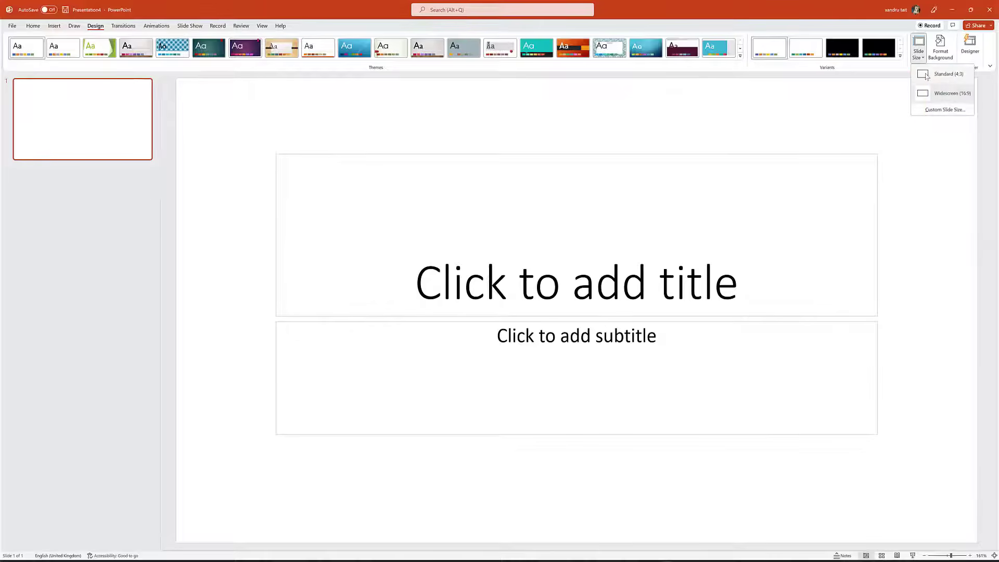
left_click(930, 110)
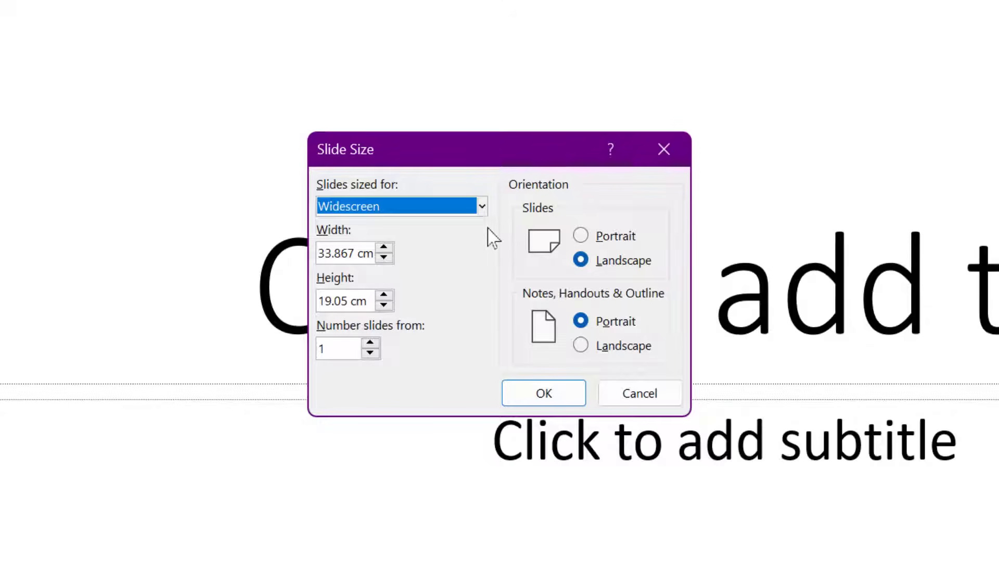
left_click(481, 205)
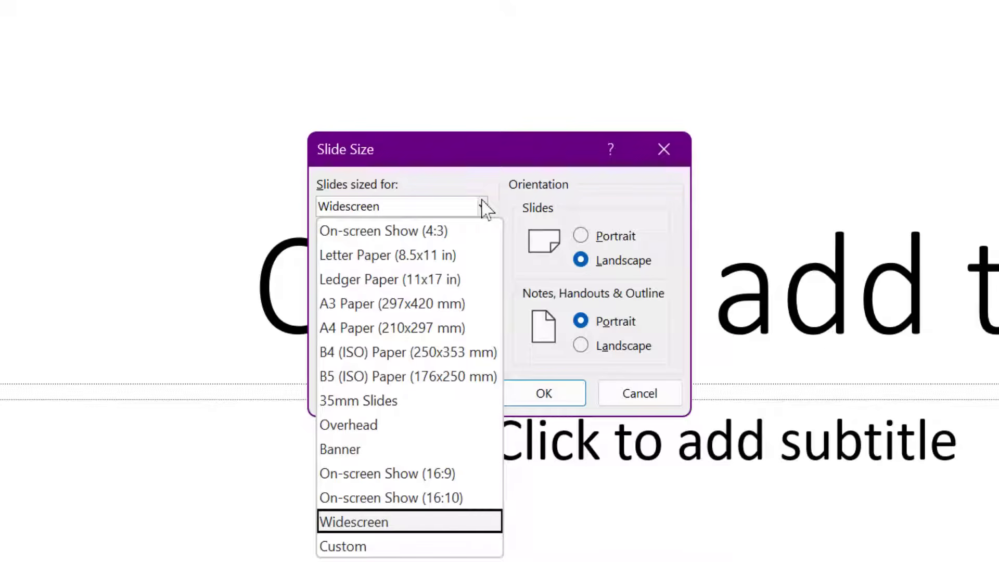
left_click(351, 547)
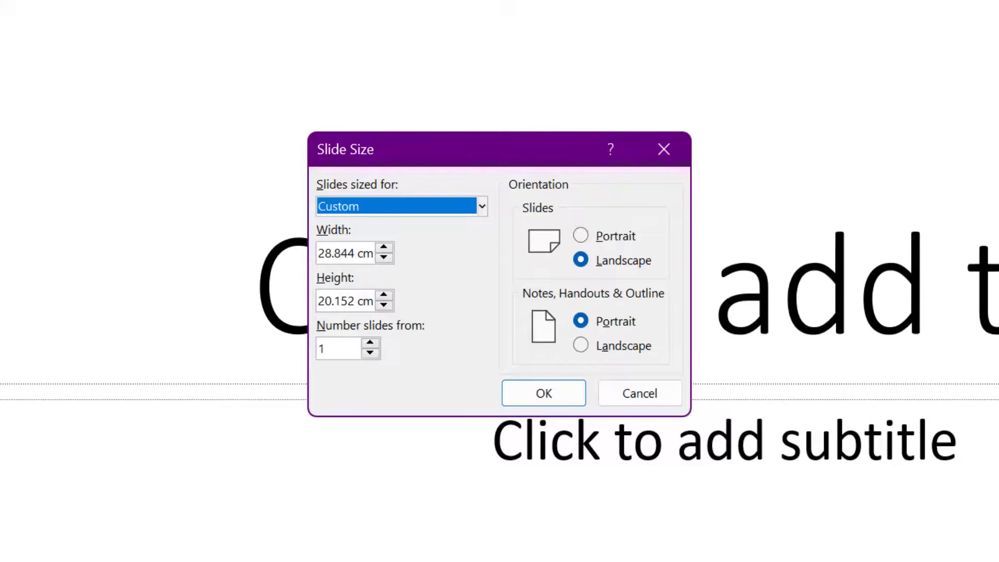
key("alt+Tab")
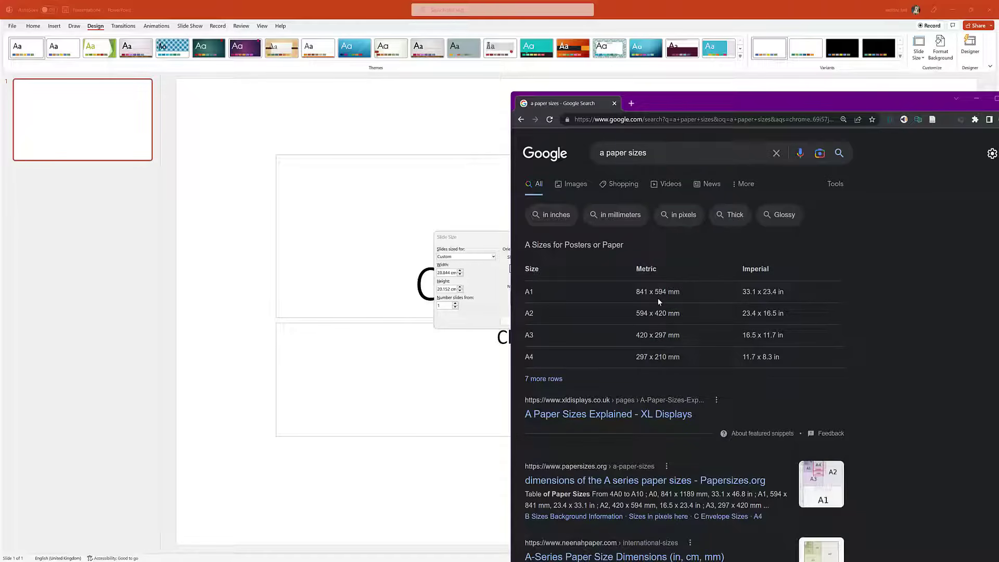
Step: Check the A-series paper sizes in Chrome, then return to PowerPoint's Slide Size dialog
left_click(488, 308)
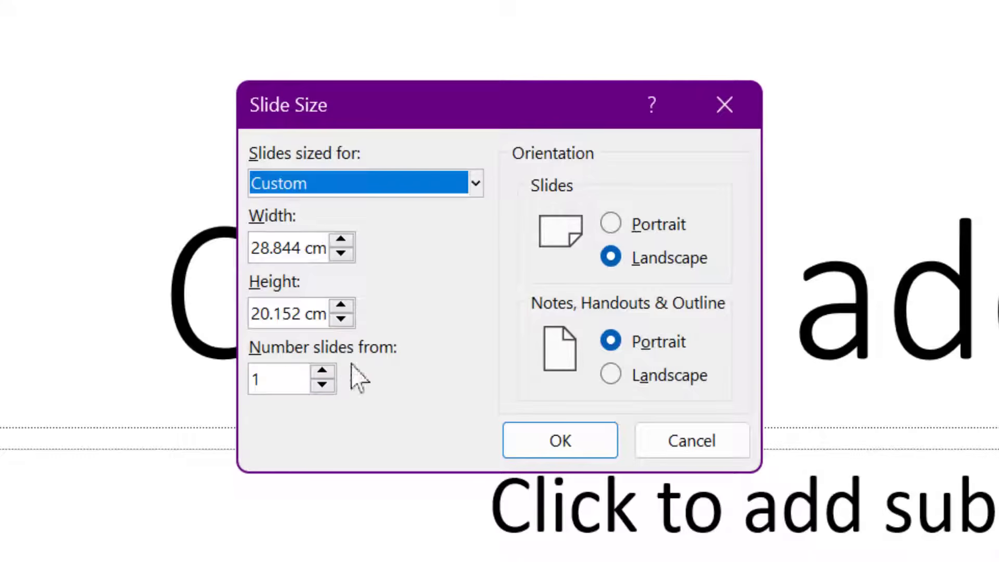
Step: Apply the 28.844 × 20.152 cm landscape slide size, using Ensure Fit to scale content
left_click(611, 225)
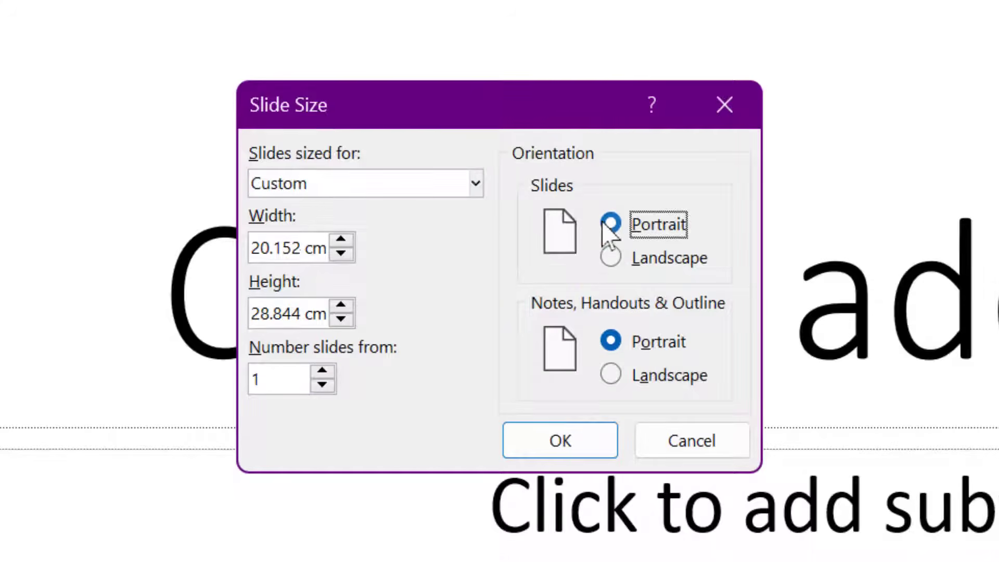
left_click(613, 257)
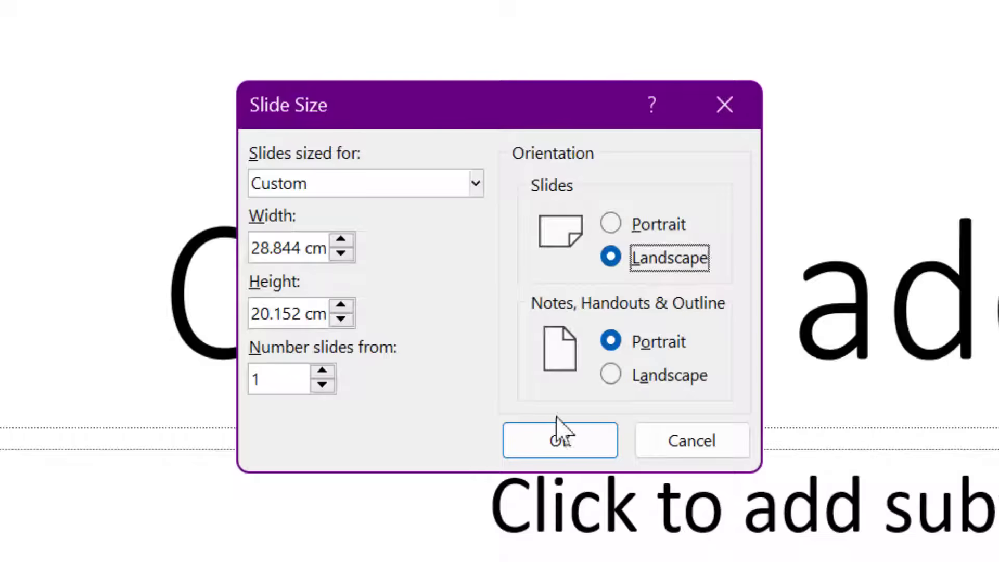
left_click(526, 429)
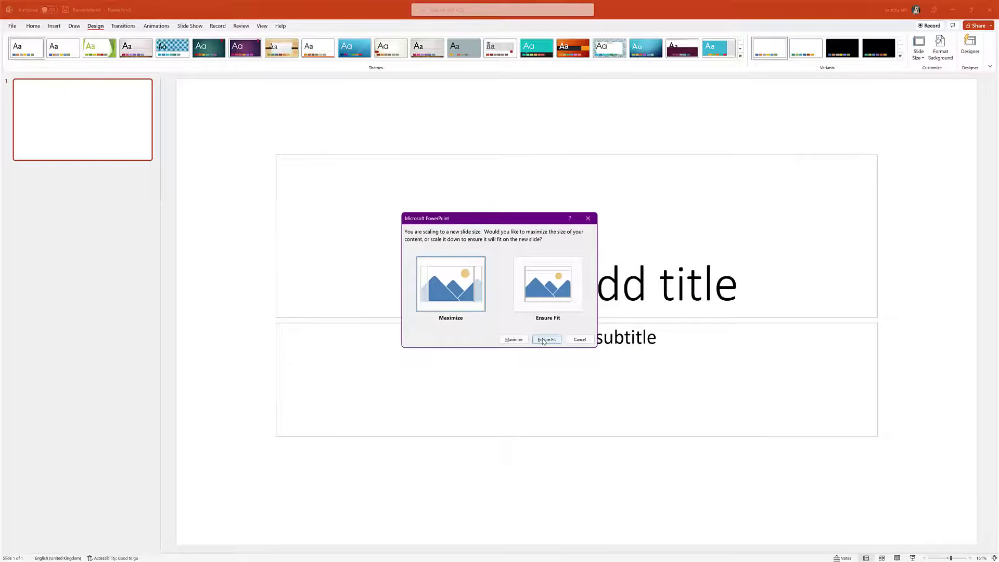
left_click(542, 339)
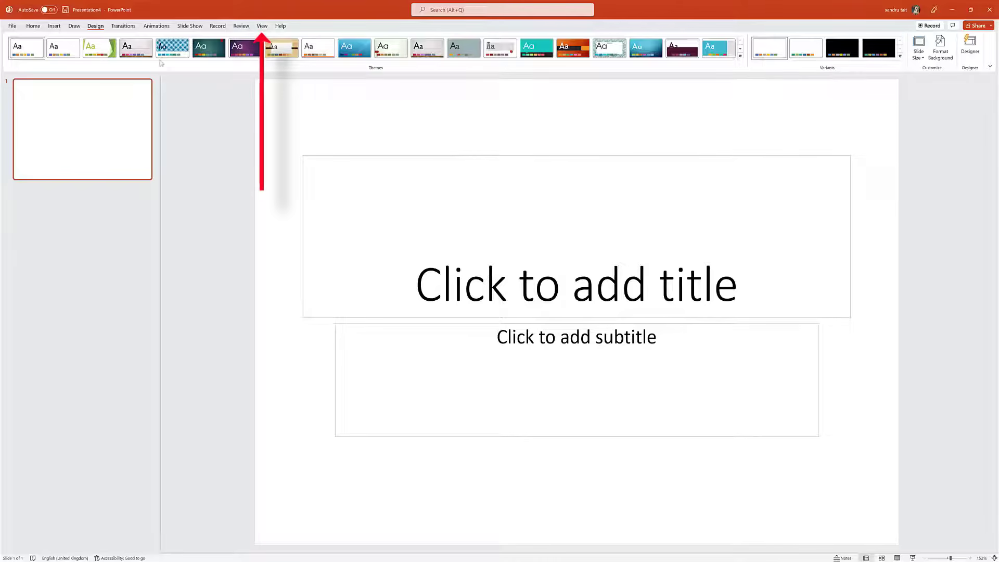
Step: Turn on the ruler, gridlines and guides from the View tab
left_click(260, 26)
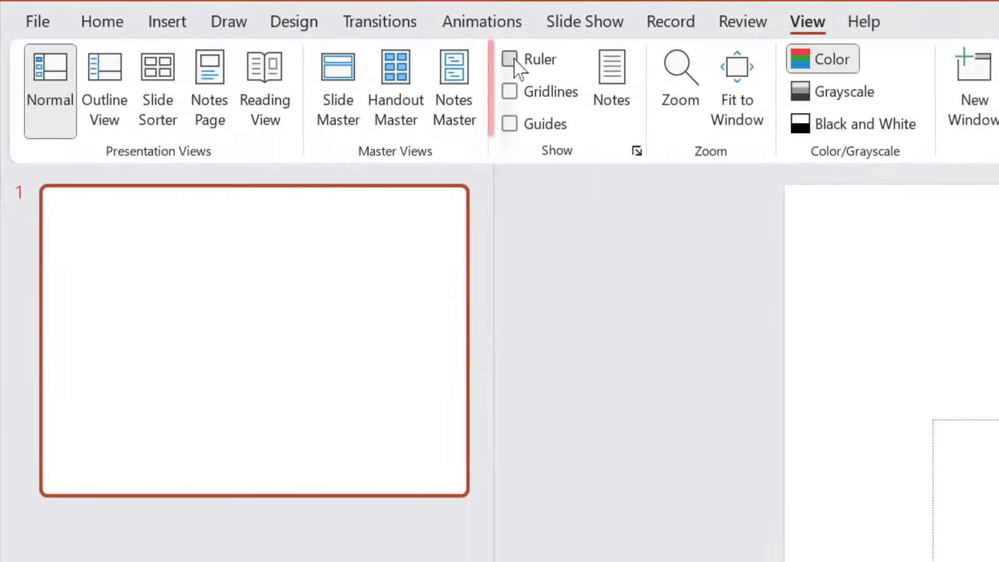
left_click(512, 60)
left_click(510, 91)
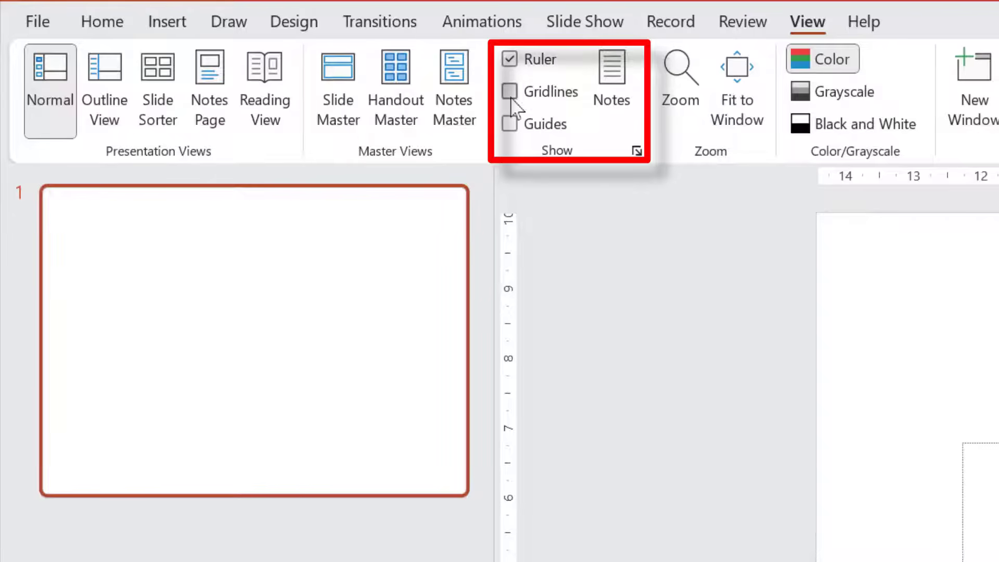
left_click(510, 124)
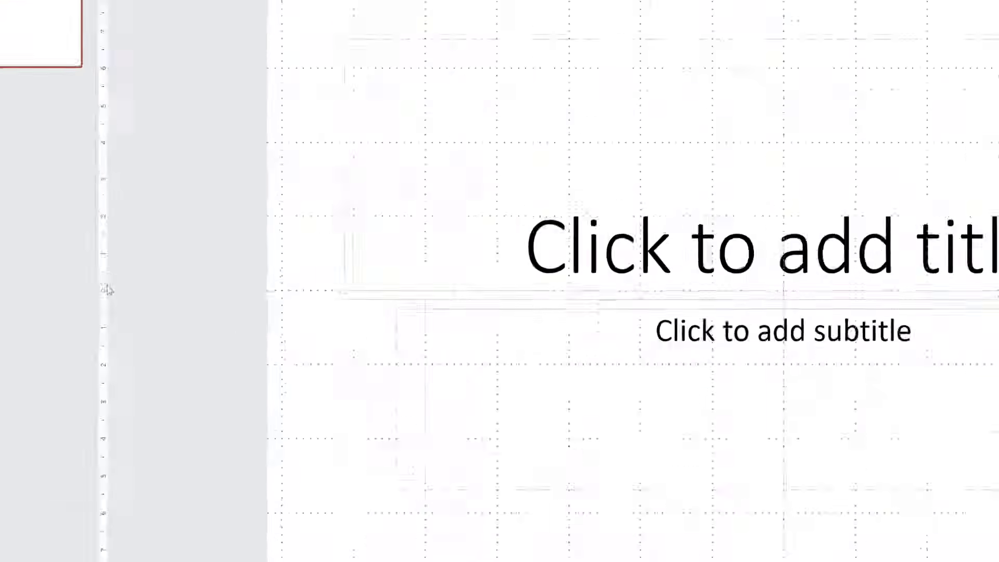
Step: Drag the horizontal guides to 3.90 and 0.50 and reposition the vertical centre guide
left_click_drag(45, 259, 80, 259)
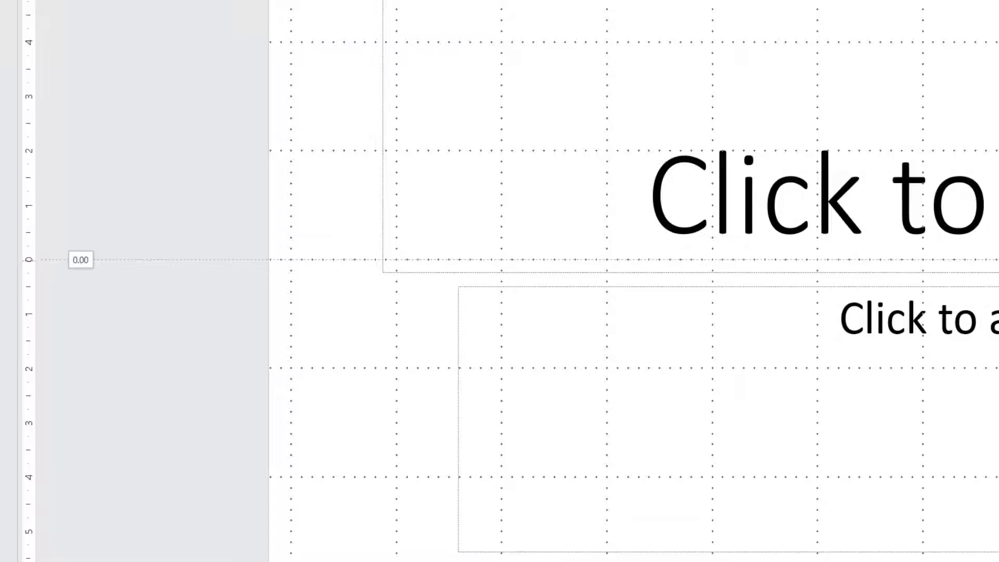
left_click_drag(81, 259, 97, 46)
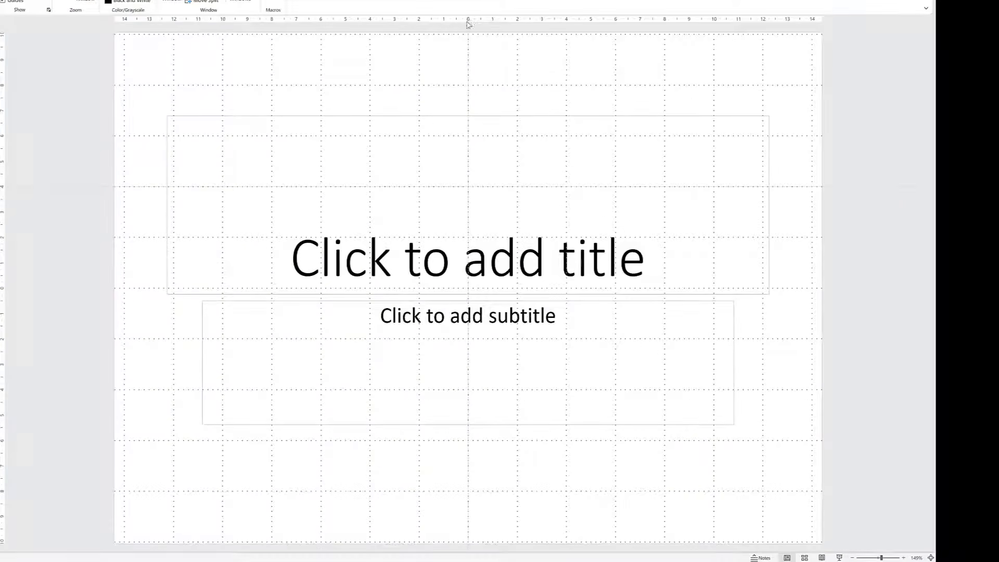
mouse_move(467, 35)
left_mouse_down()
mouse_move(379, 37)
mouse_move(525, 35)
mouse_move(467, 48)
left_mouse_up()
left_click_drag(23, 189, 22, 290)
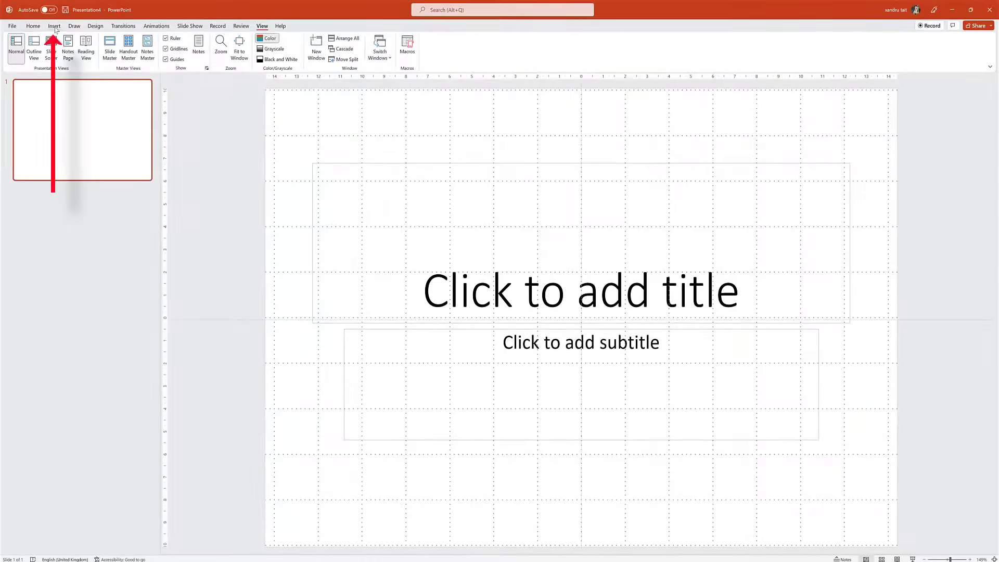
Step: Cut the title and subtitle placeholders, leaving the slide completely empty
left_click(55, 26)
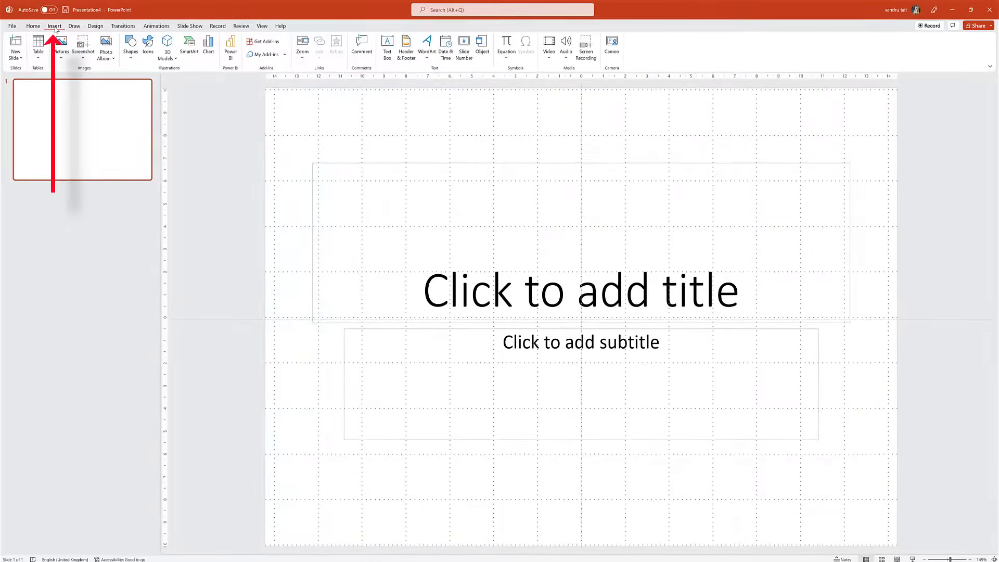
left_click(588, 304)
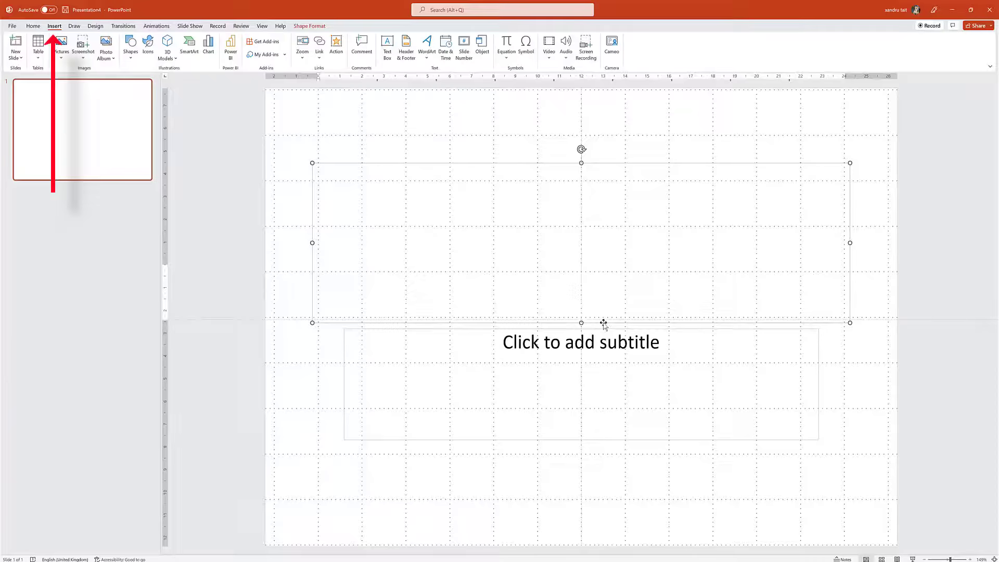
right_click(603, 324)
left_click(605, 340)
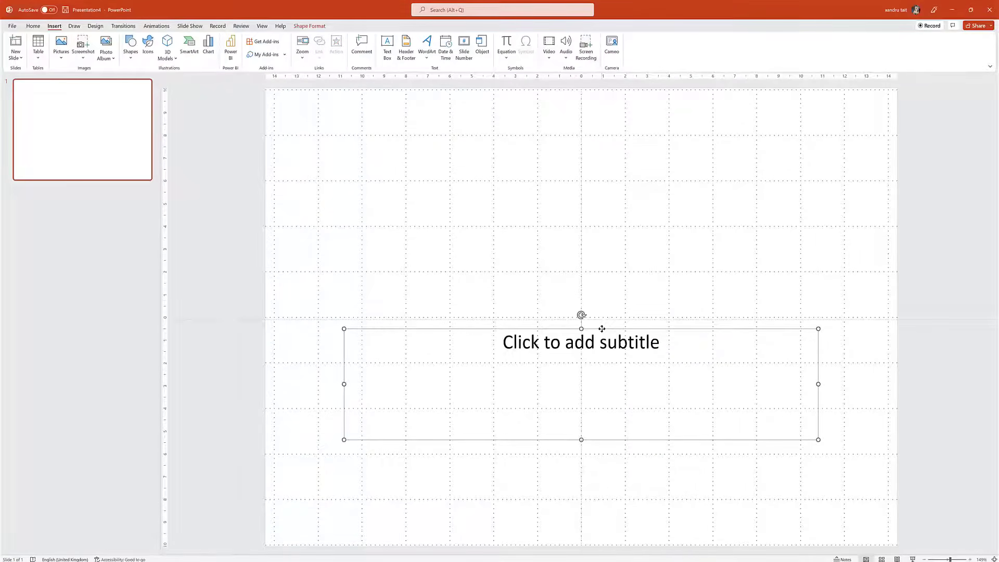
right_click(602, 329)
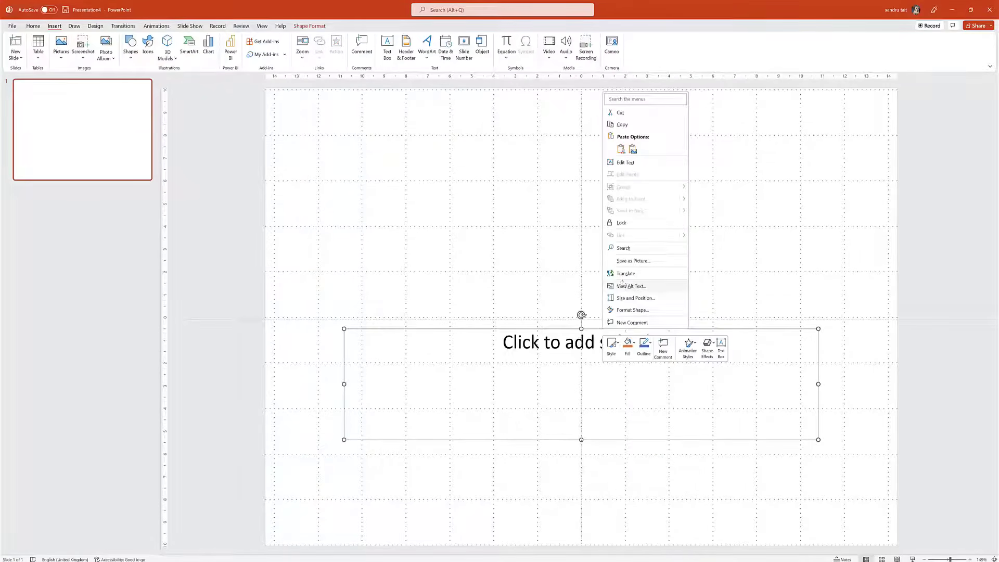
left_click(636, 113)
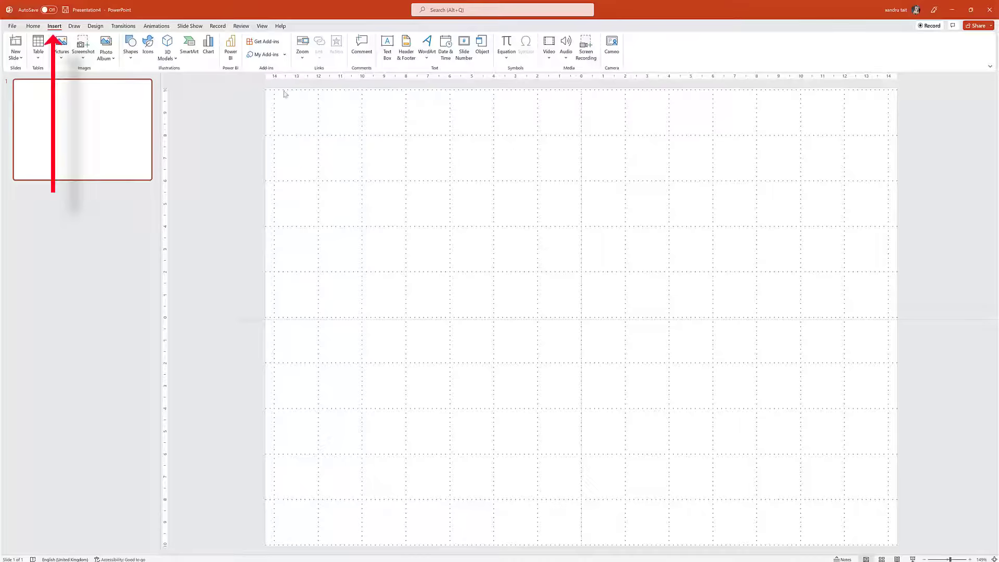
left_click(387, 48)
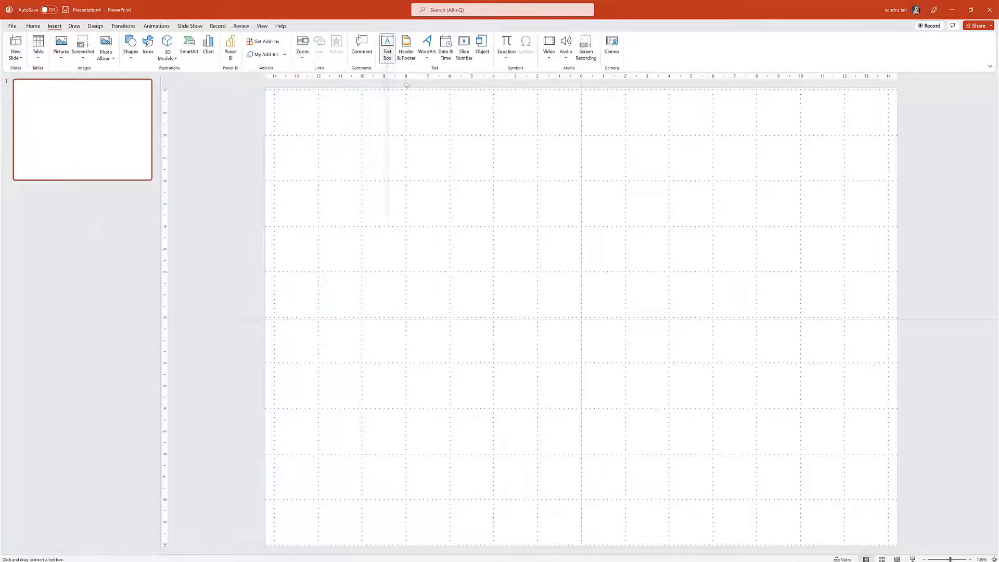
Step: Add a centred 'Poster Health' text box near the top of the slide
left_click_drag(400, 101, 758, 136)
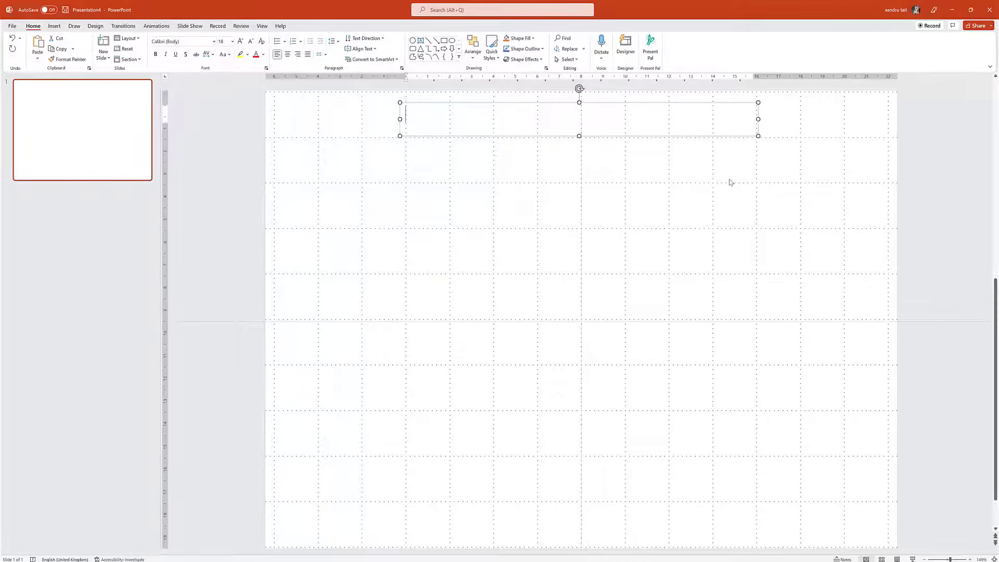
type("Poster Health")
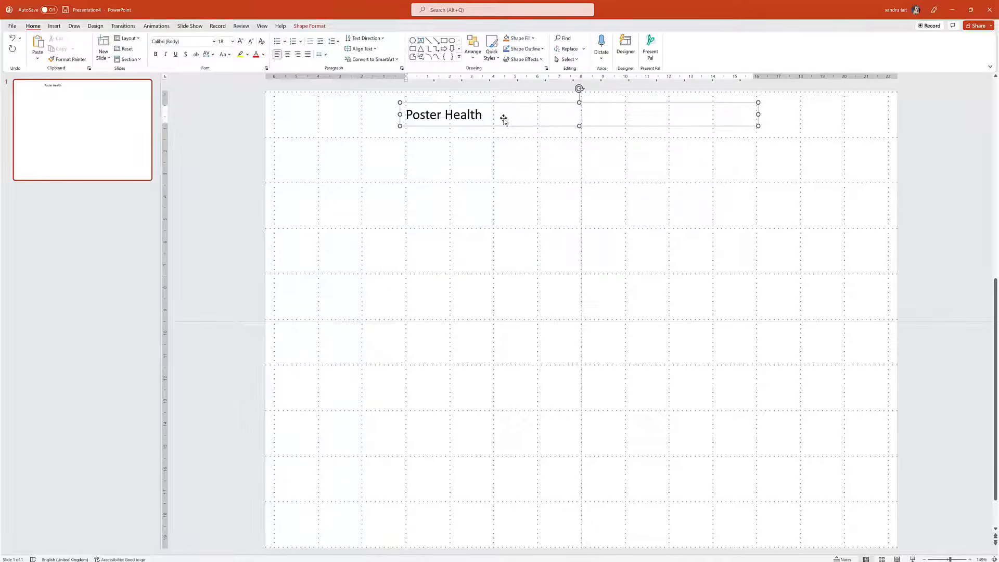
left_click_drag(481, 115, 418, 116)
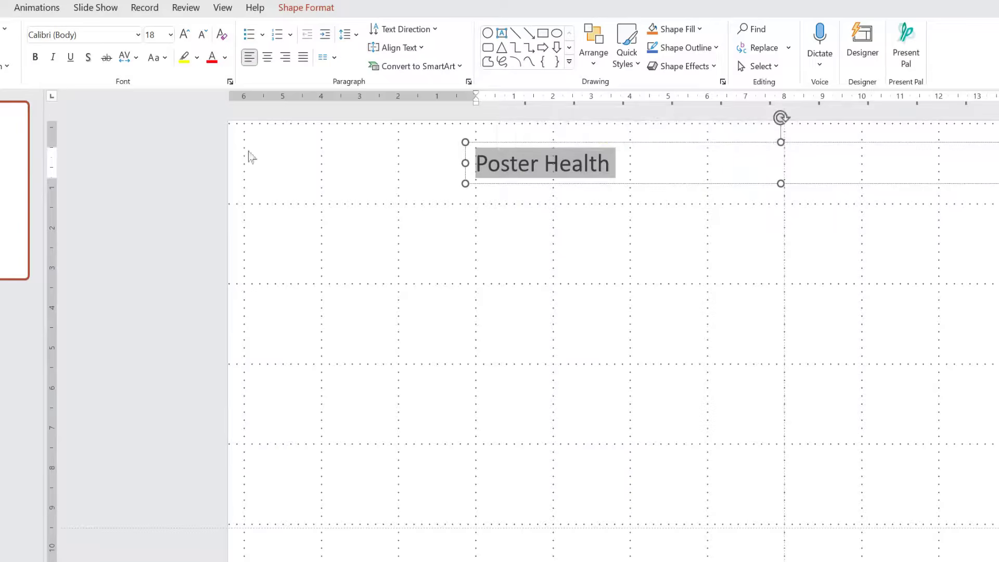
left_click(267, 57)
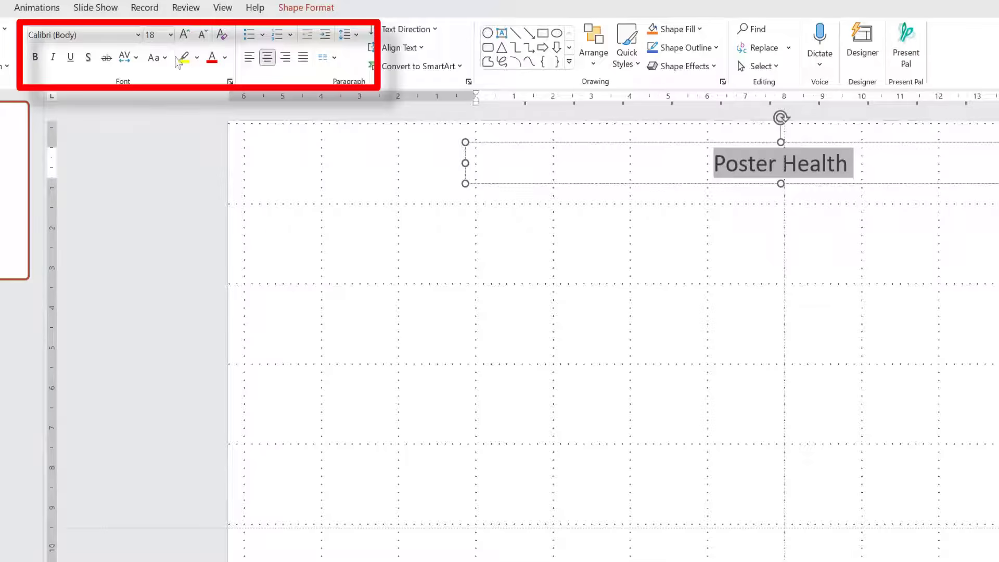
Step: Set the 'Poster Health' text to 40 pt Aharoni
left_click(170, 35)
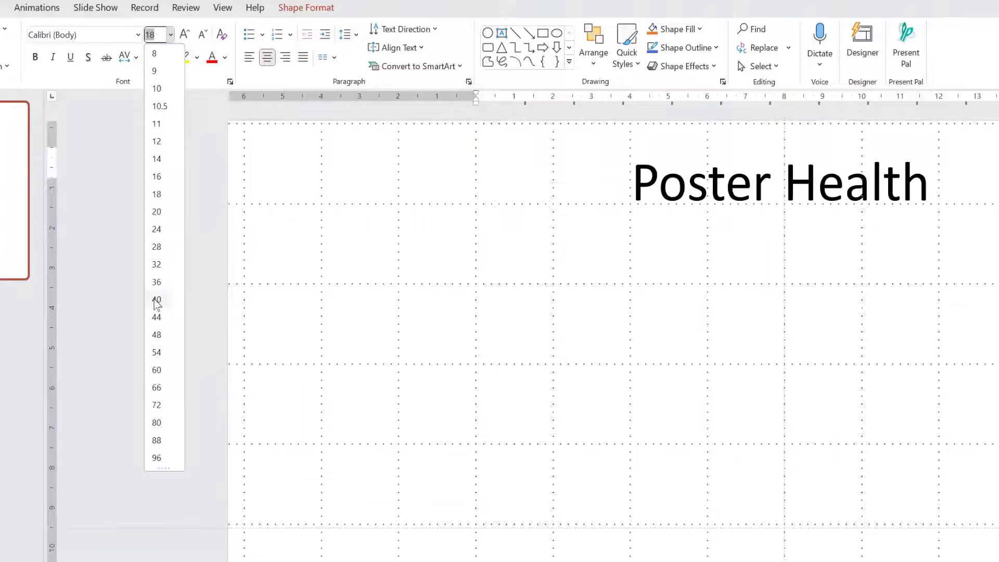
left_click(156, 300)
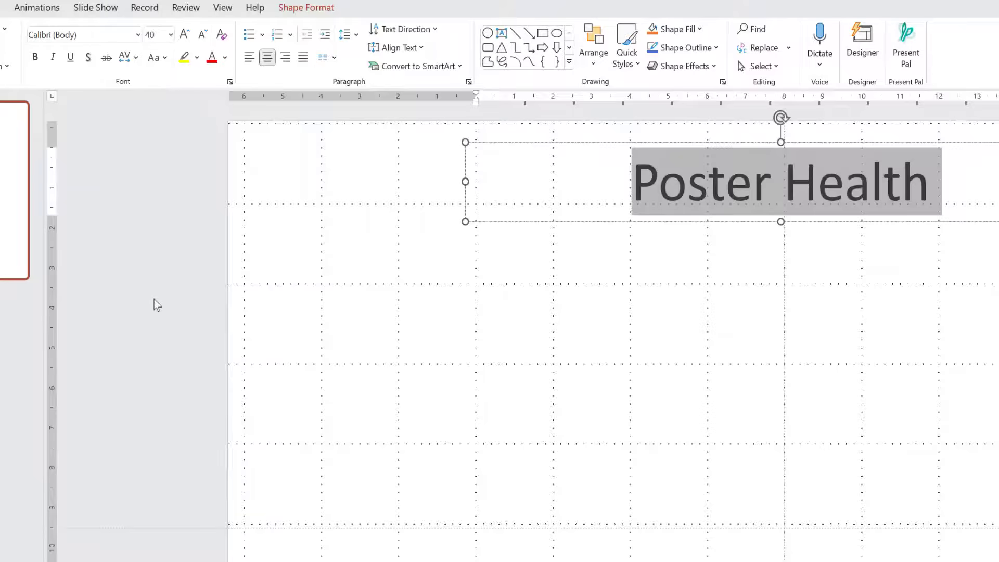
left_click(138, 35)
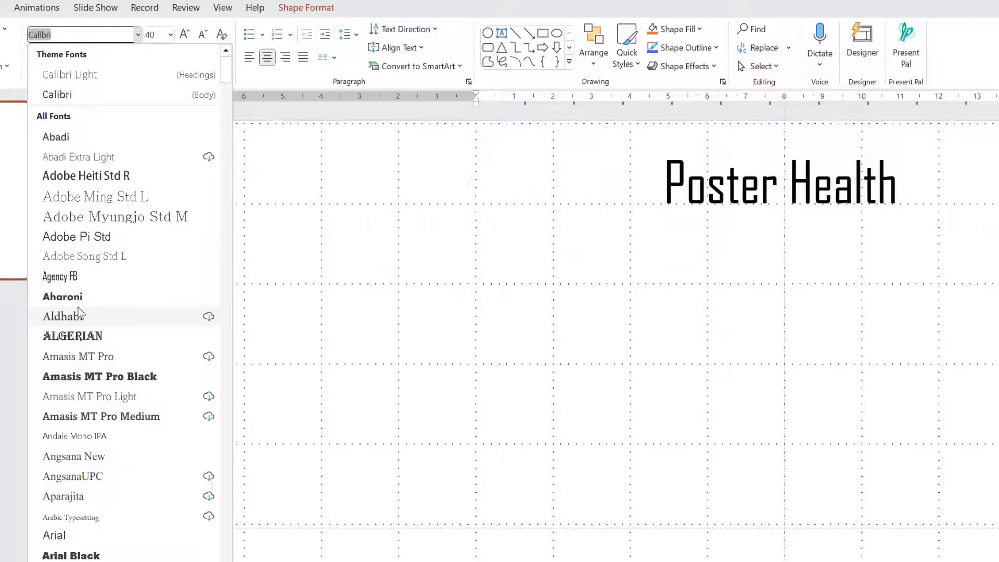
left_click(78, 298)
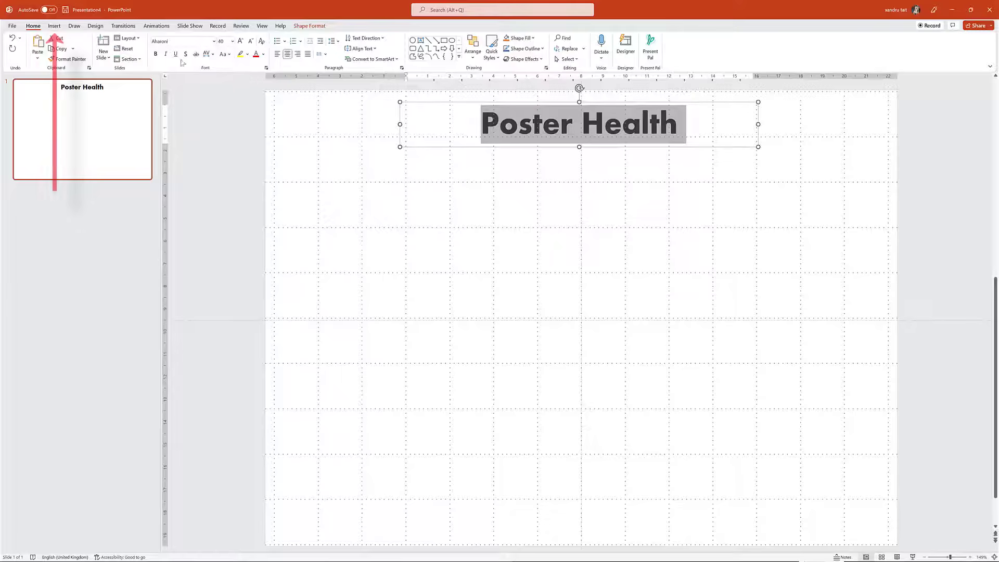
Step: Apply the grey patterned WordArt style to the title
left_click(55, 26)
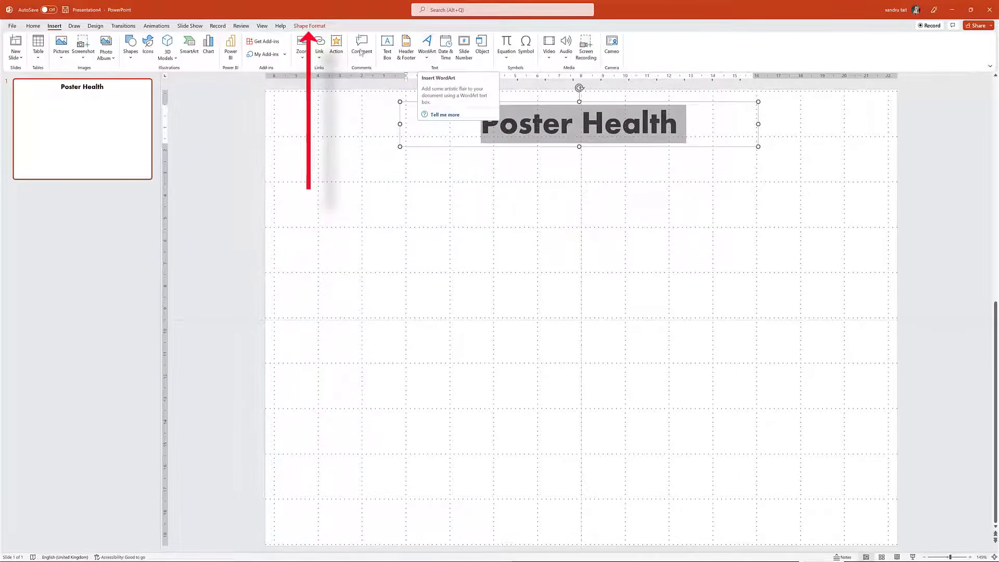
left_click(310, 26)
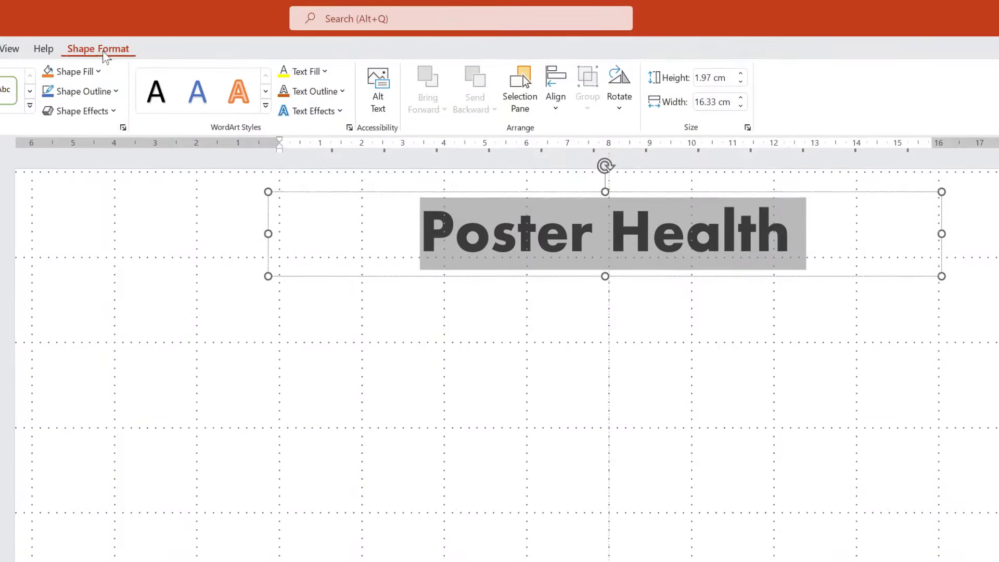
left_click(266, 106)
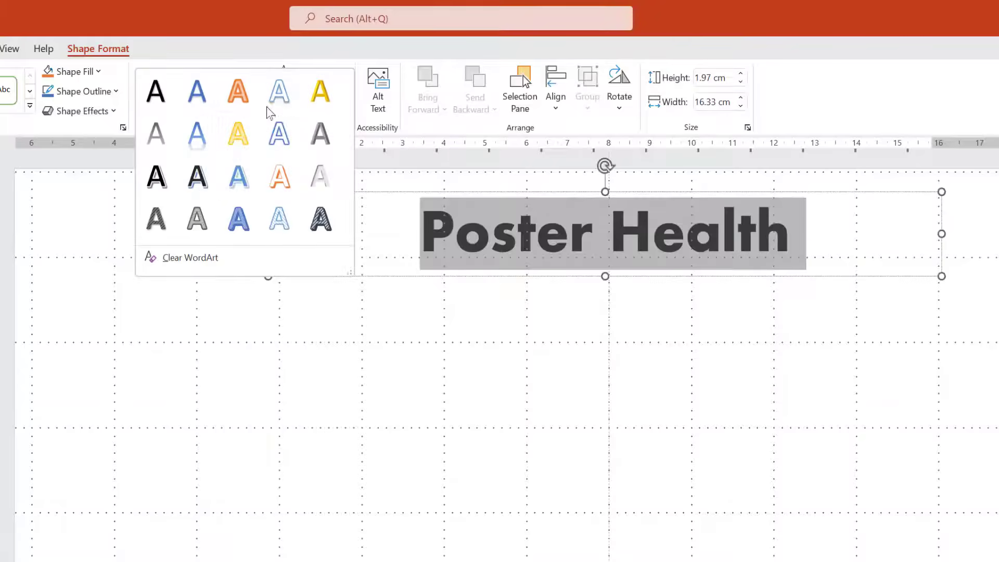
left_click(193, 217)
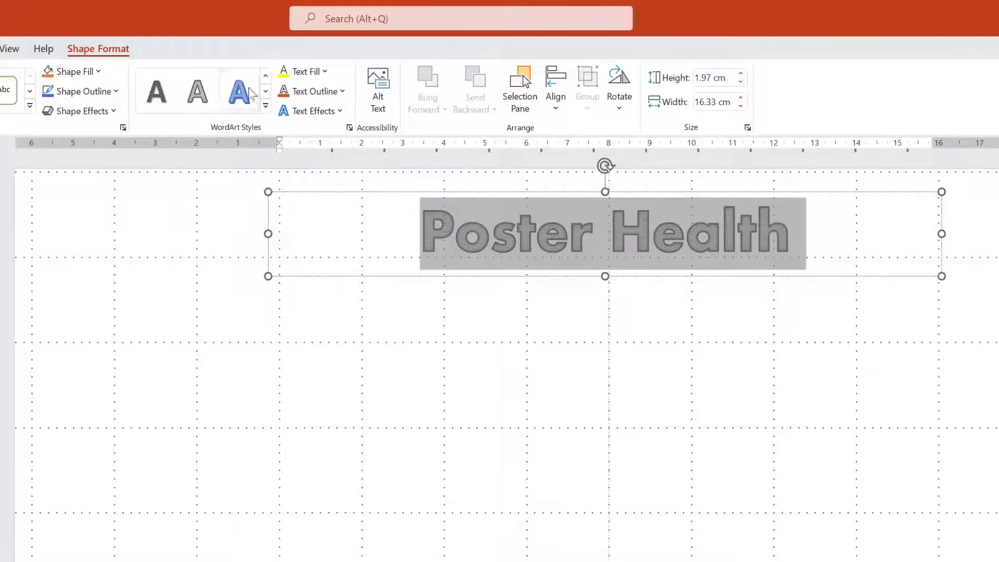
Step: Give the title letters a gold text fill and a dark outline
left_click(315, 72)
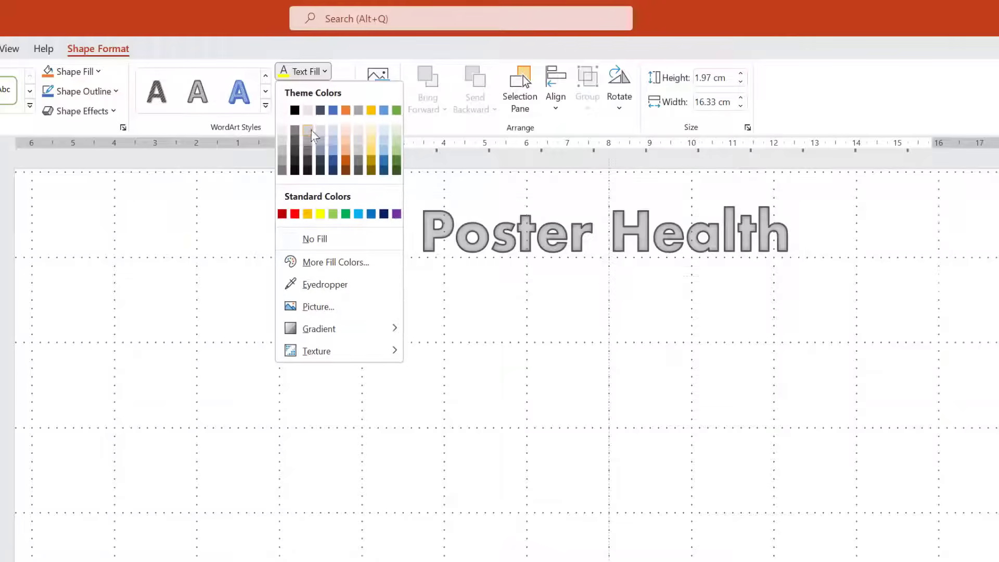
left_click(371, 111)
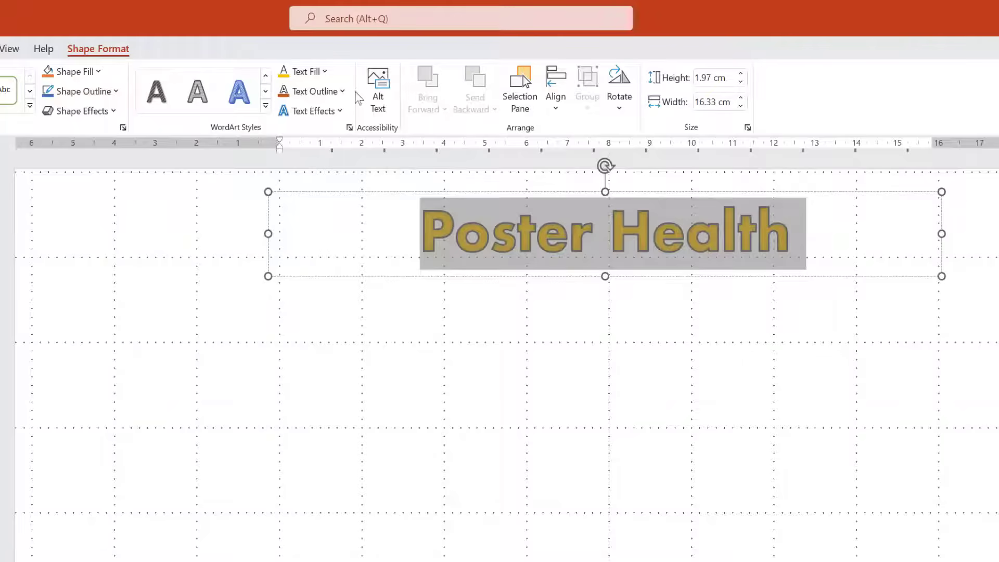
left_click(343, 93)
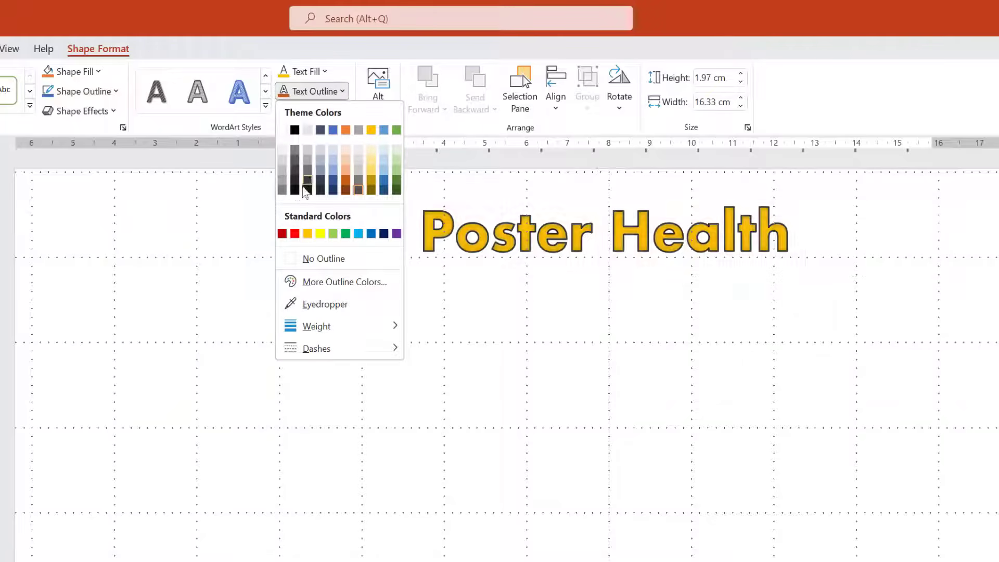
left_click(295, 191)
Step: Add an orange glow text effect to the title
left_click(338, 111)
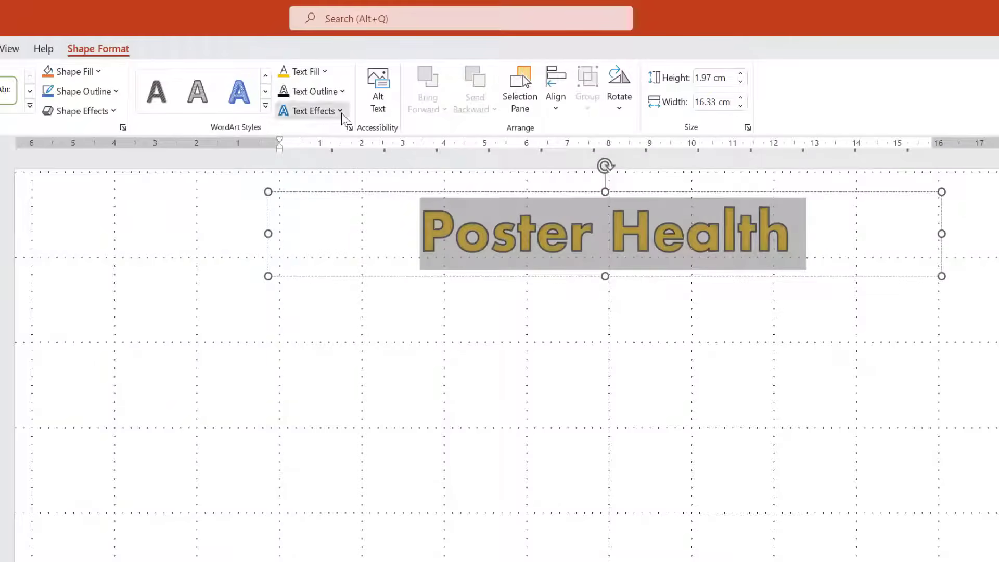
mouse_move(338, 314)
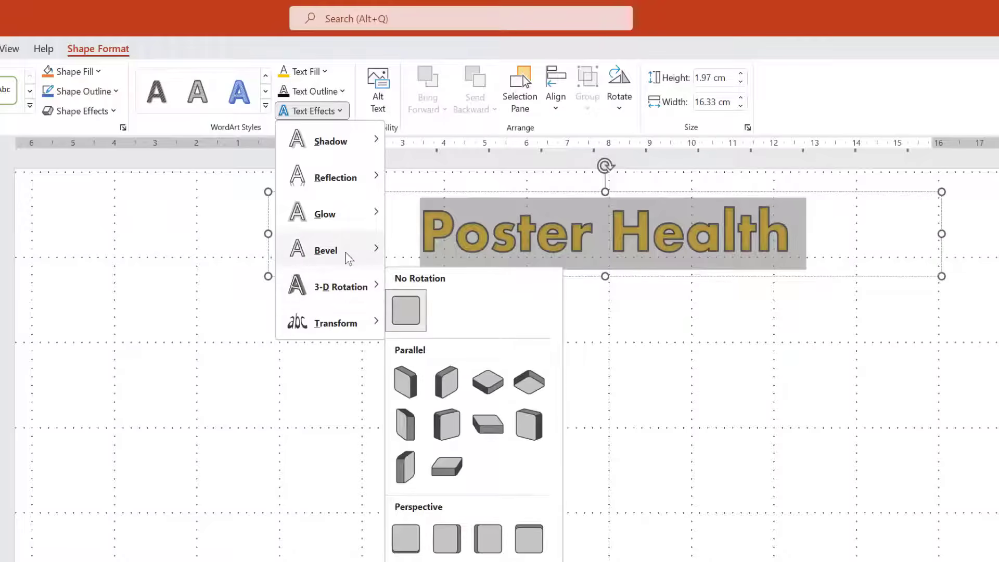
mouse_move(345, 254)
mouse_move(357, 229)
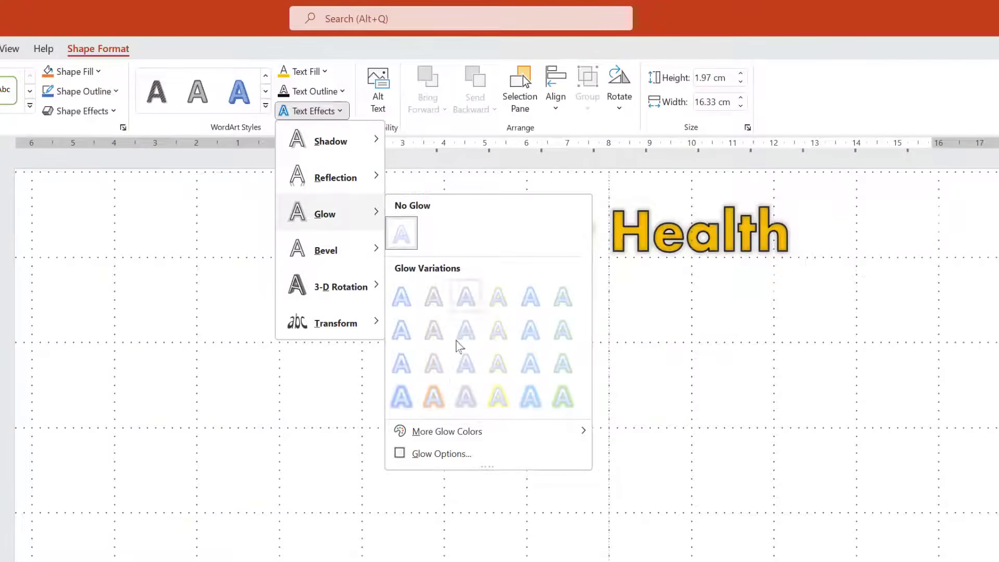
left_click(436, 395)
left_click(516, 399)
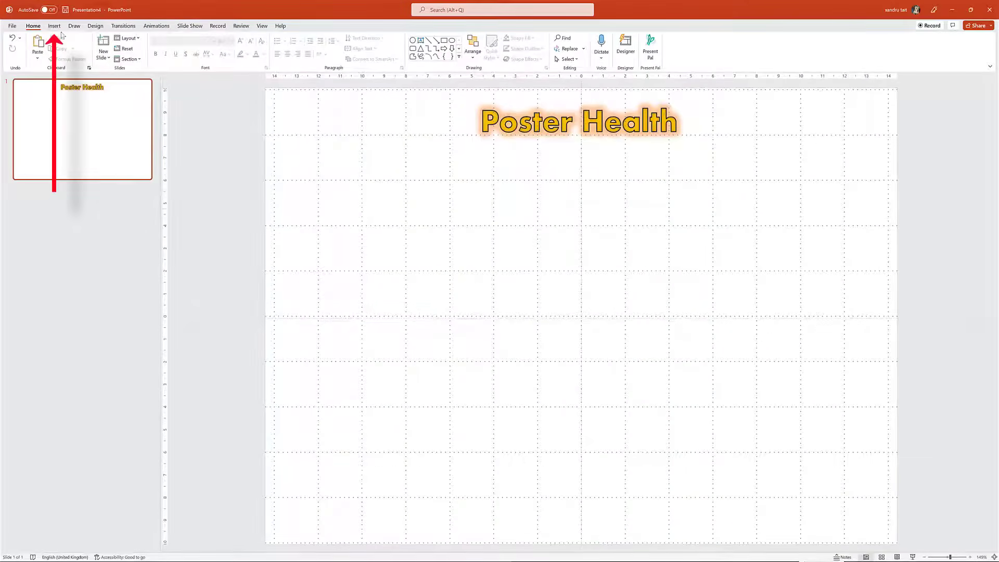
Step: Draw a wide blue rectangle across the top of the slide over the title
left_click(55, 27)
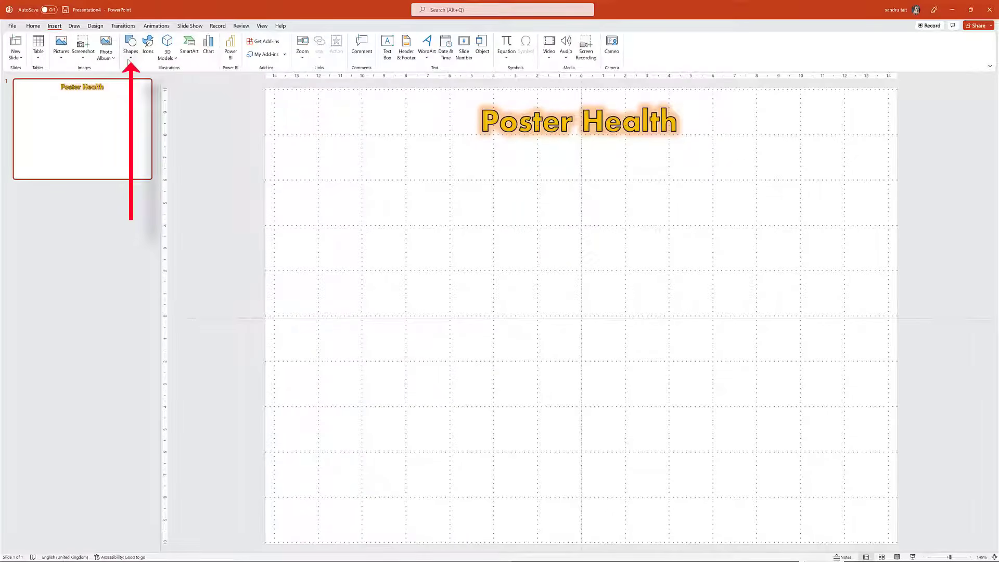
left_click(129, 57)
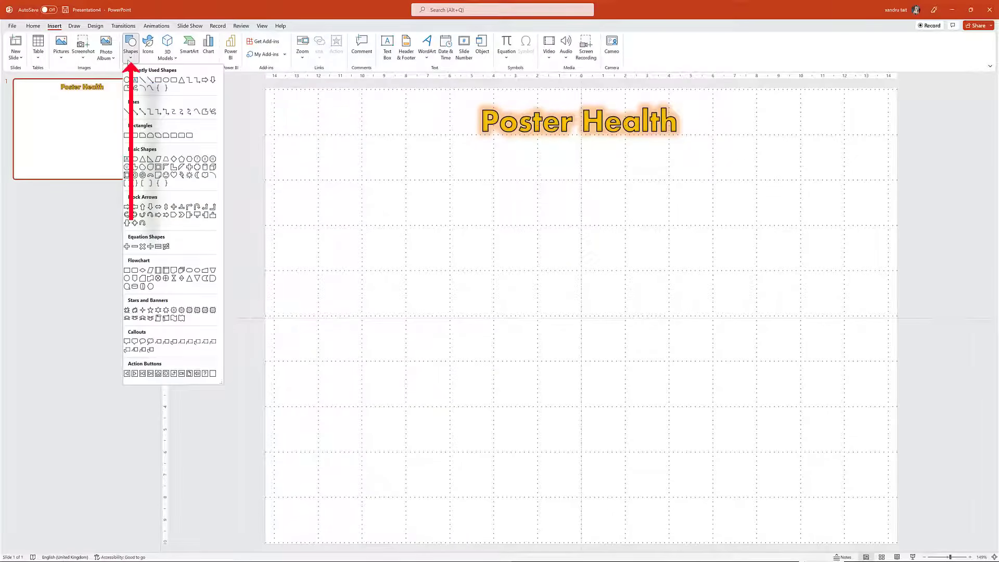
left_click(159, 81)
mouse_move(362, 94)
left_mouse_down()
mouse_move(411, 121)
mouse_move(728, 128)
mouse_move(843, 153)
left_mouse_up()
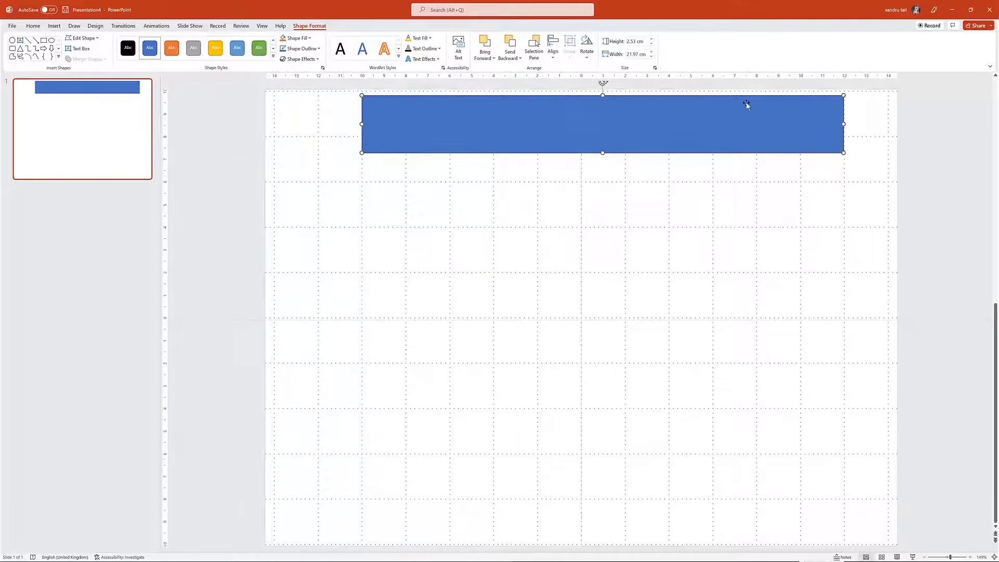
left_click_drag(726, 122, 710, 123)
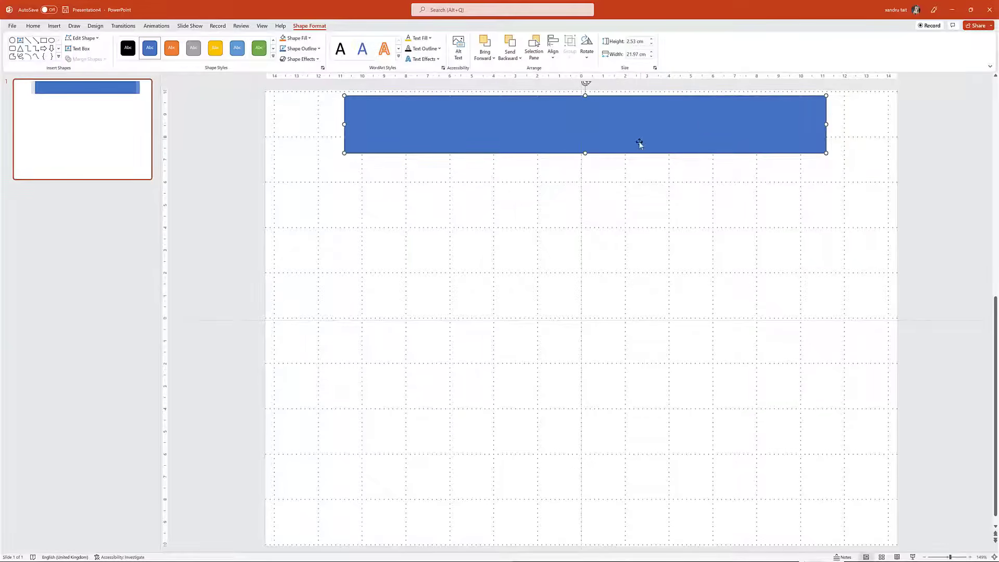
Step: Send the blue rectangle to the back, behind the title
right_click(602, 128)
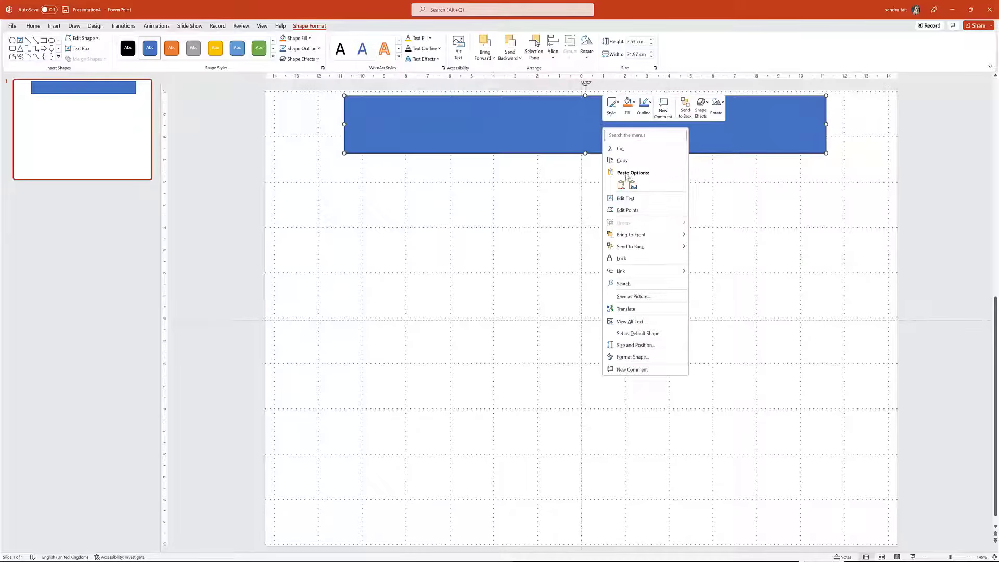
left_click(627, 247)
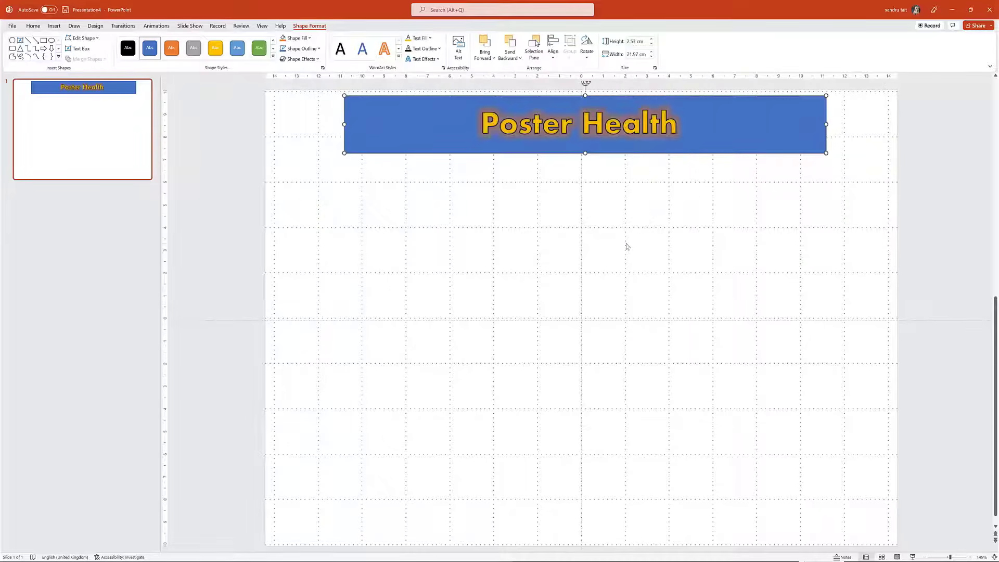
left_click(626, 247)
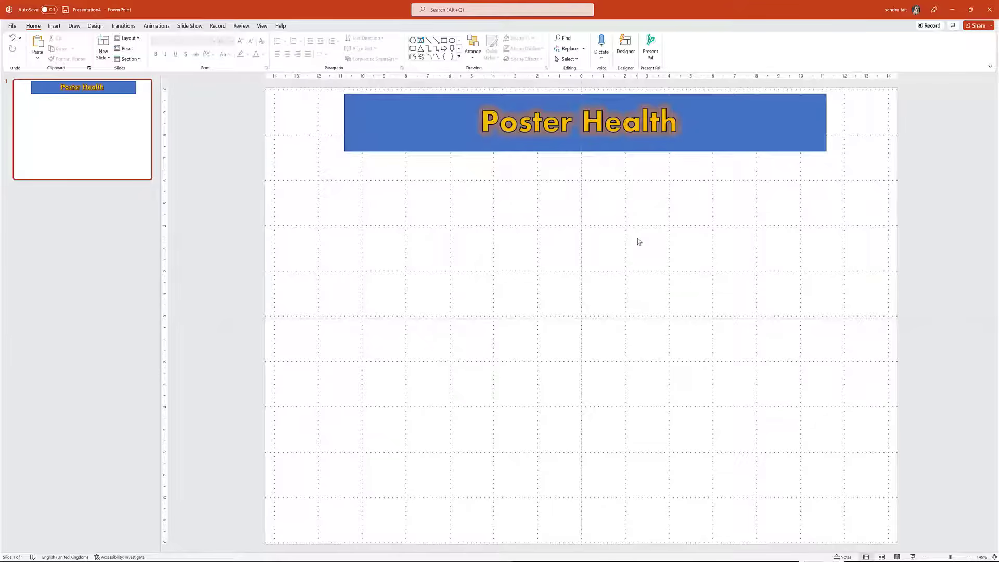
left_click(55, 27)
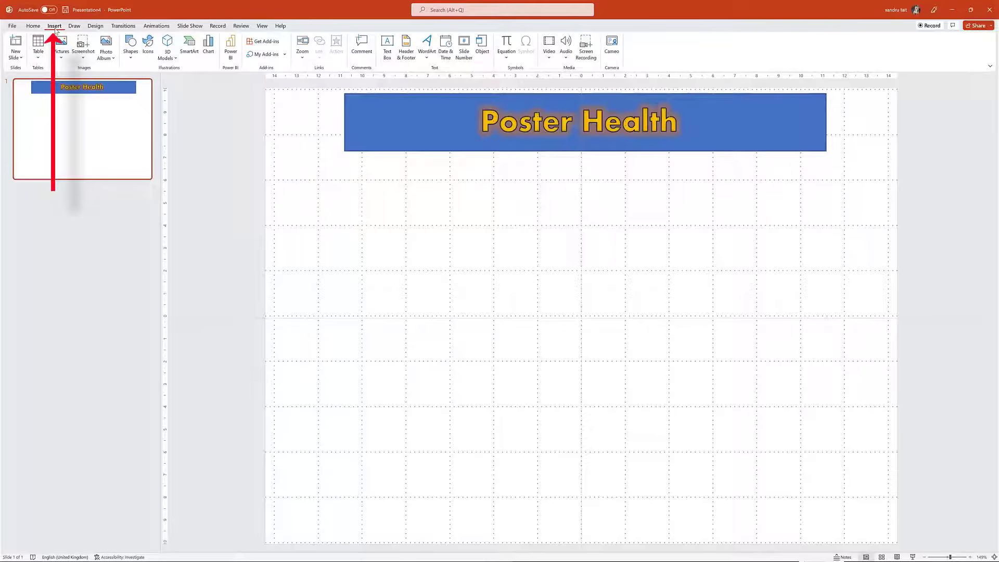
Step: Insert the heart-in-hands stock photo from a 'health' search, shrink it, and style it soft-edge oval
left_click(62, 56)
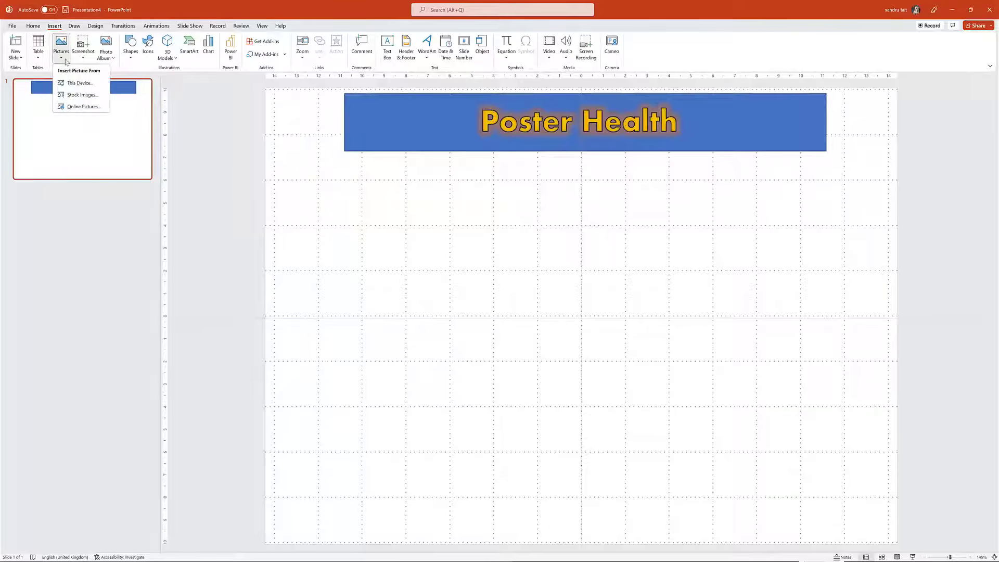
left_click(77, 94)
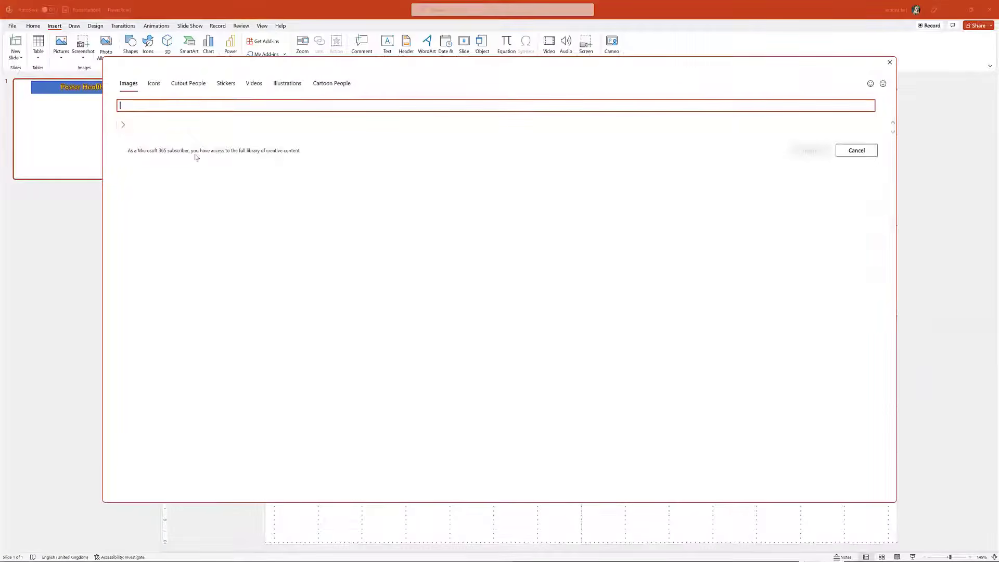
type("health")
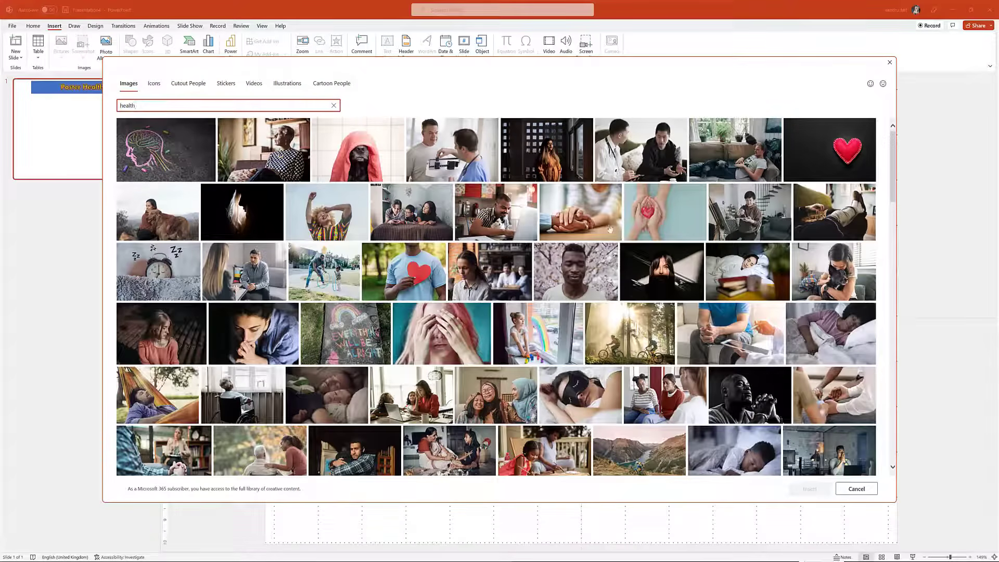
left_click(677, 218)
left_click(812, 489)
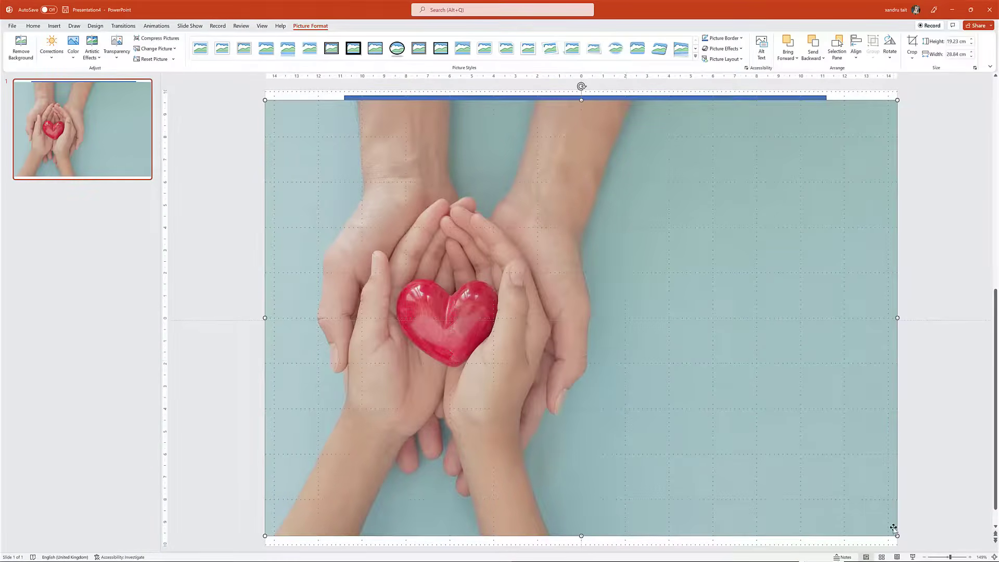
mouse_move(897, 536)
left_mouse_down()
mouse_move(430, 238)
mouse_move(587, 292)
mouse_move(783, 310)
mouse_move(810, 303)
left_mouse_up()
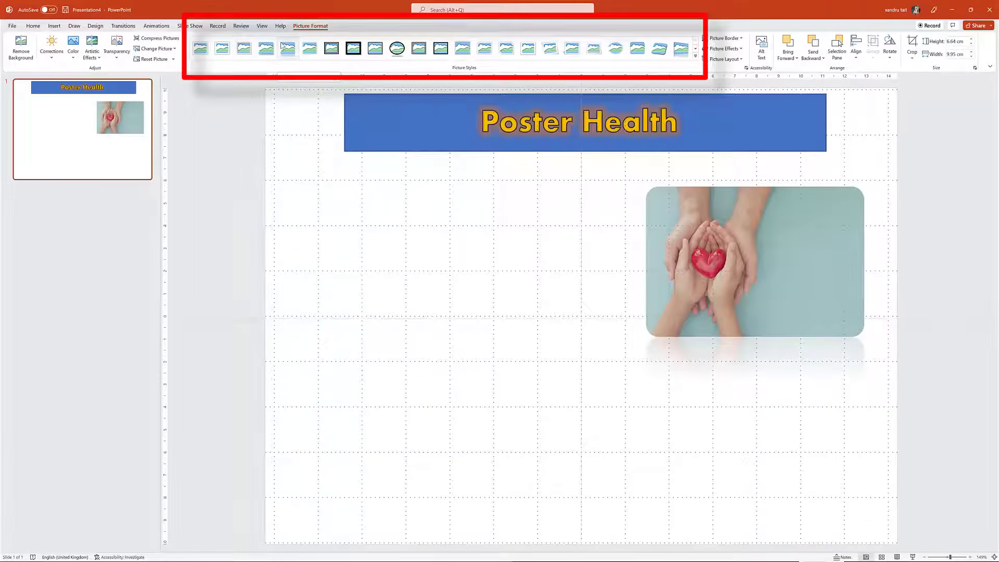
left_click(614, 47)
Step: Fill the slide background with the orange preset gradient, moving its first stop to 20%
right_click(509, 240)
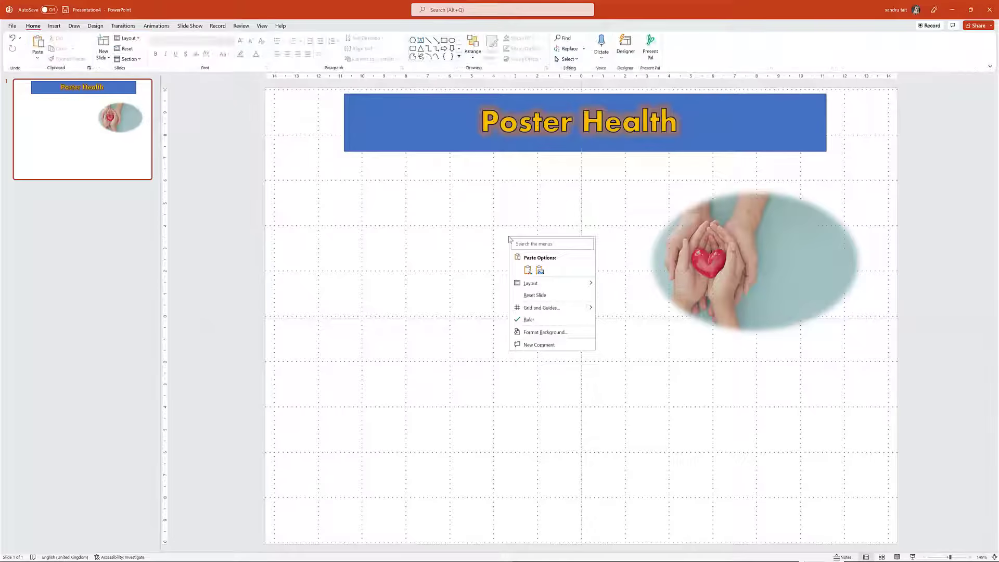
left_click(541, 332)
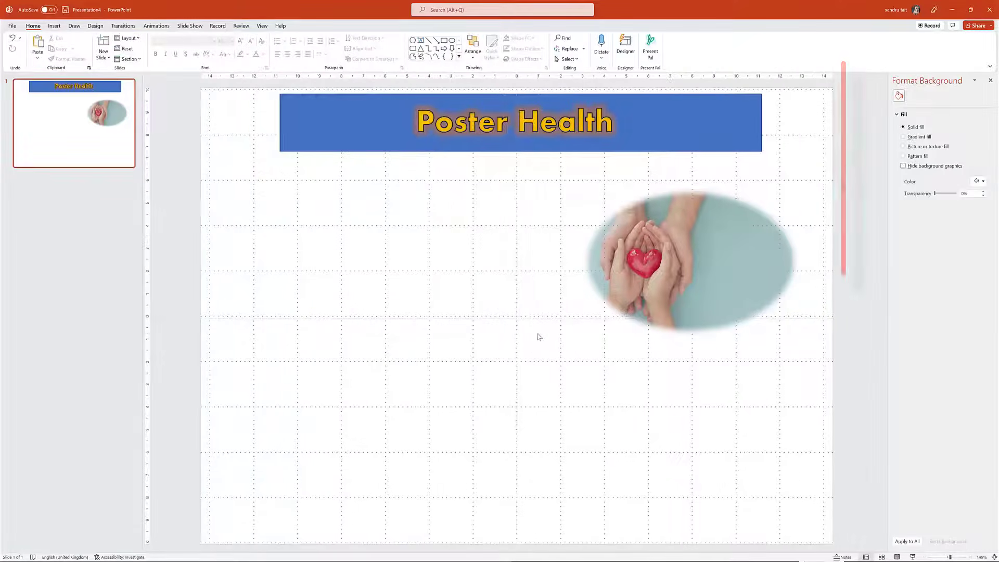
left_click(906, 138)
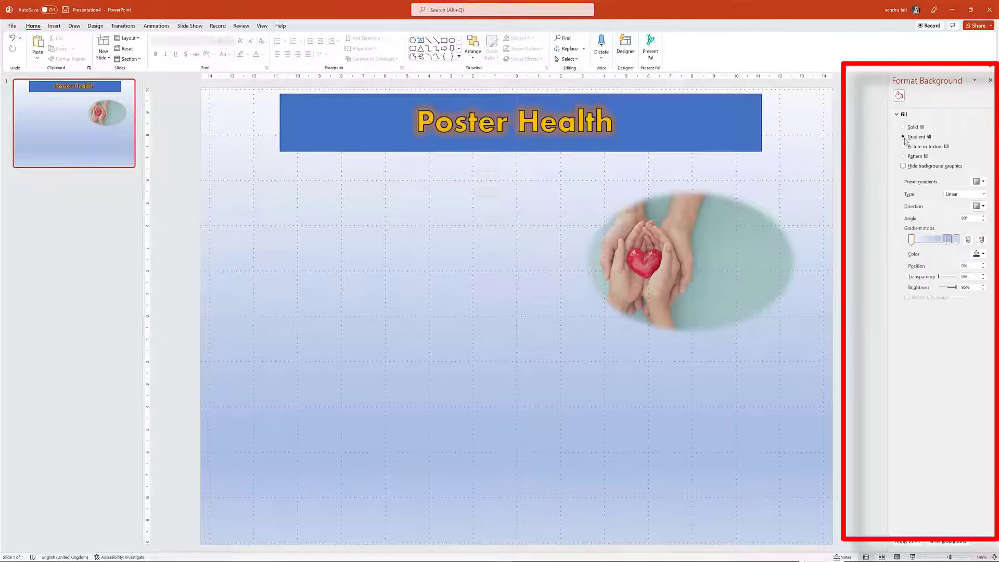
left_click(982, 182)
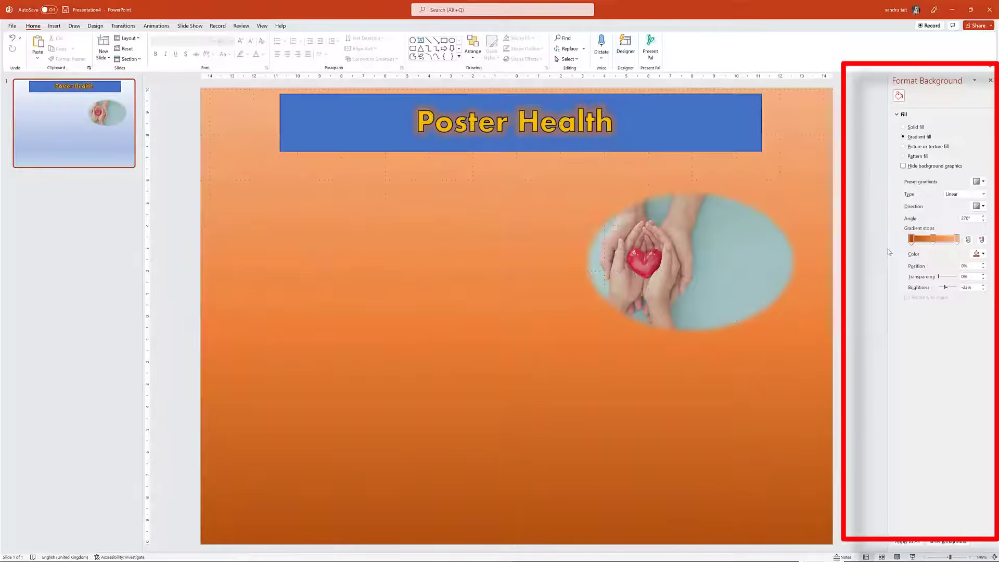
left_click(883, 253)
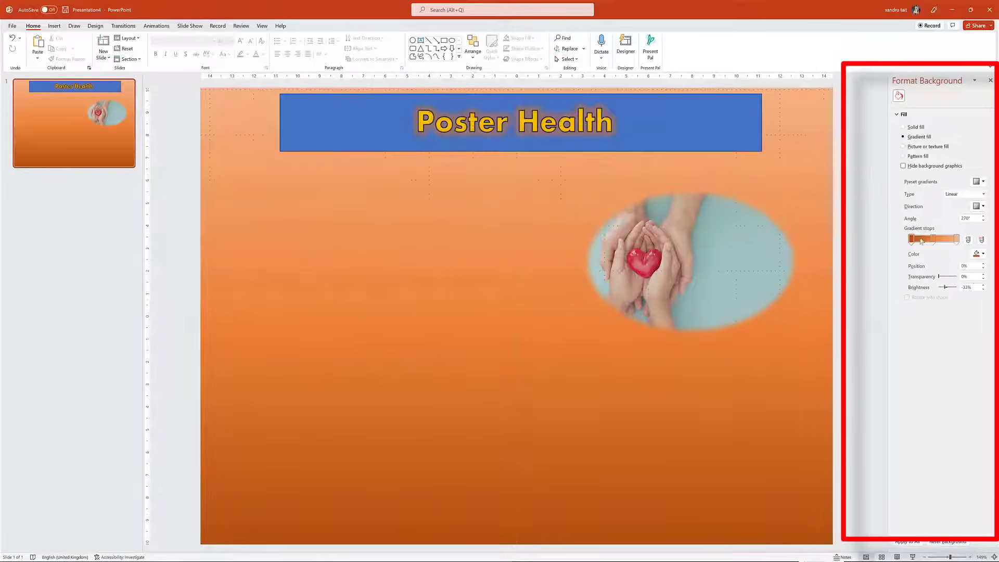
left_click_drag(914, 240, 924, 239)
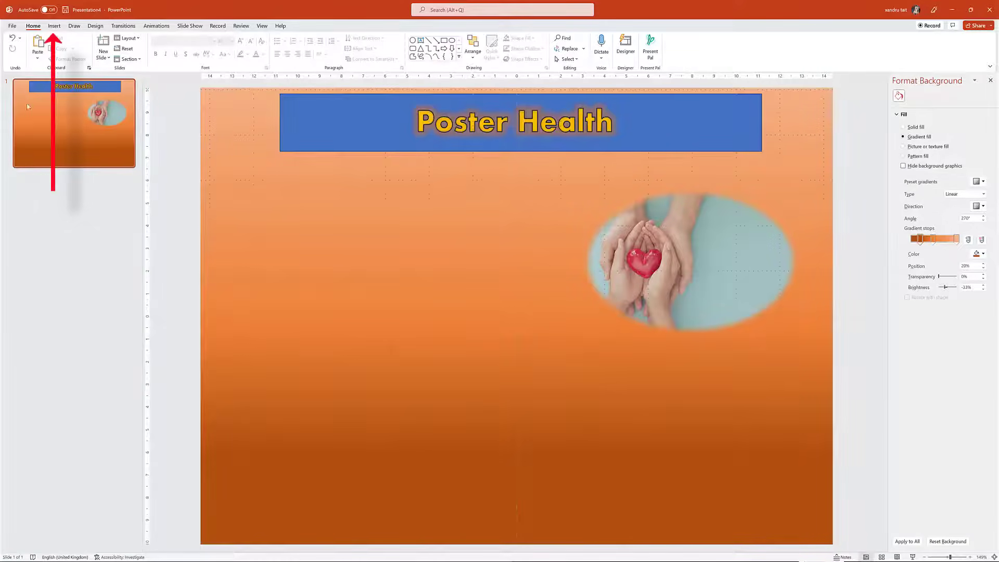
Step: Draw an empty text box on the left side of the slide
left_click(55, 26)
left_click(387, 46)
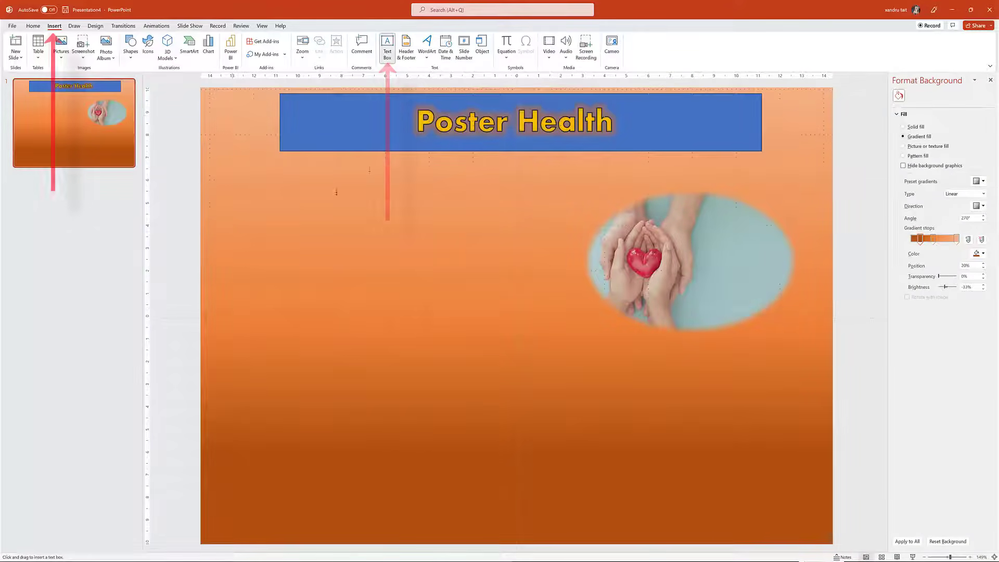
mouse_move(348, 323)
left_mouse_down()
mouse_move(453, 363)
mouse_move(464, 351)
left_mouse_up()
Step: Insert a Sales pie chart, move it left below the title, and close its data sheet
left_click(55, 26)
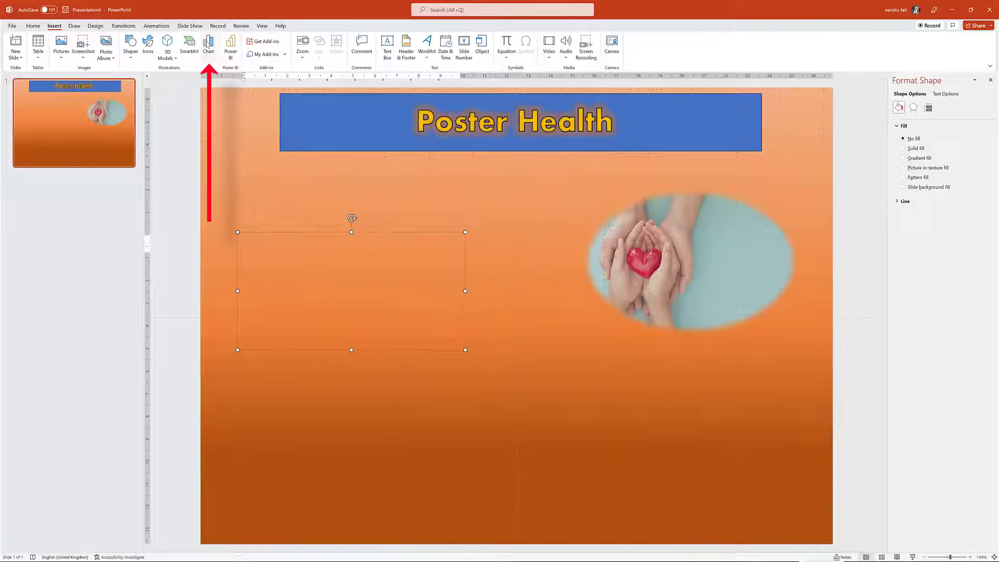
left_click(208, 46)
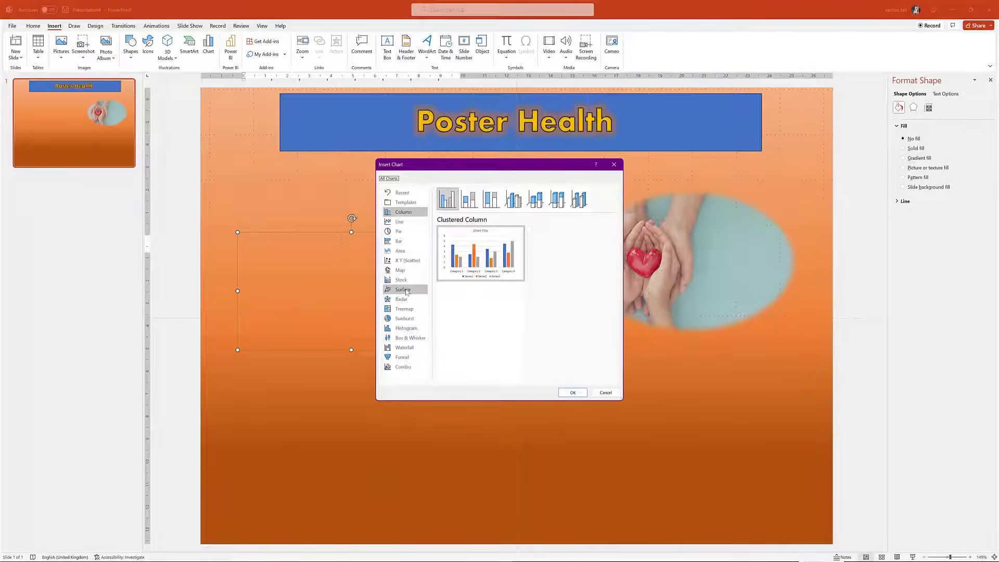
left_click(397, 233)
left_click(571, 394)
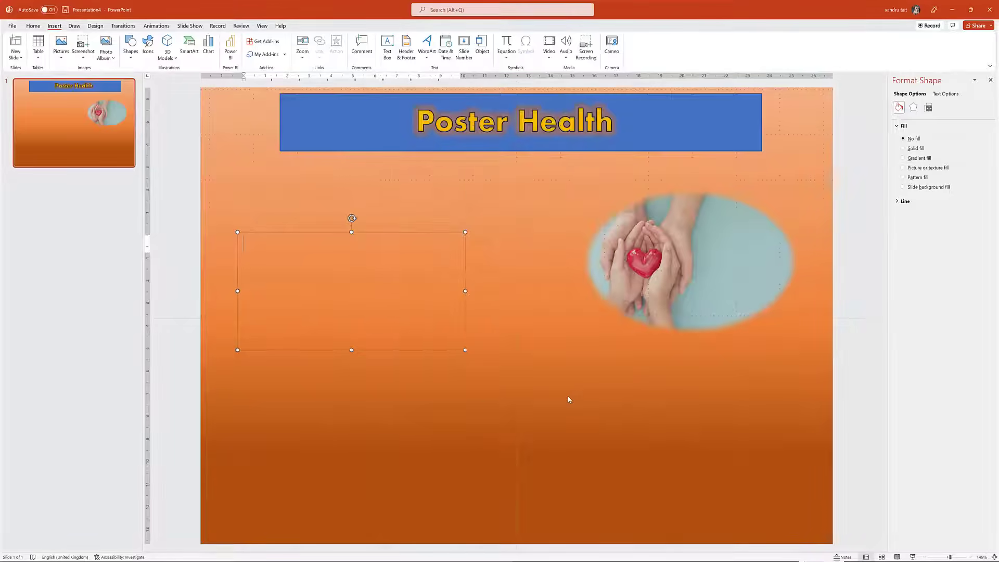
mouse_move(552, 344)
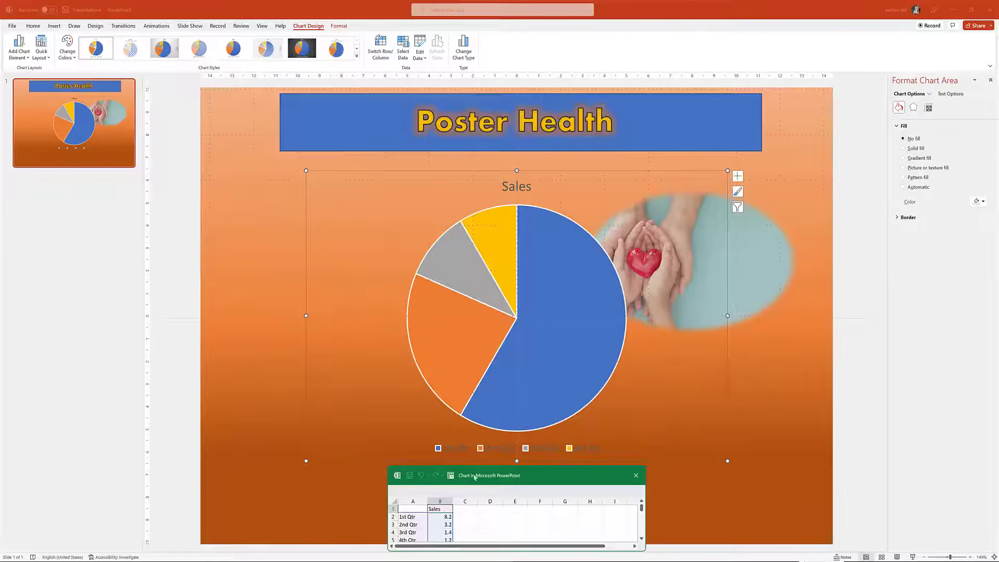
left_click(545, 314)
left_click(557, 169)
left_click_drag(557, 169, 367, 176)
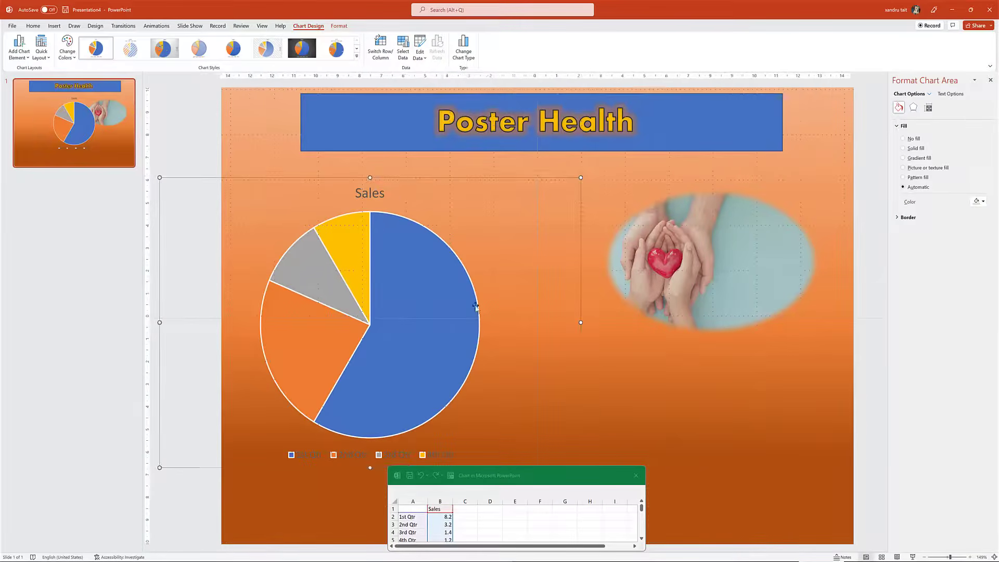
left_click(636, 476)
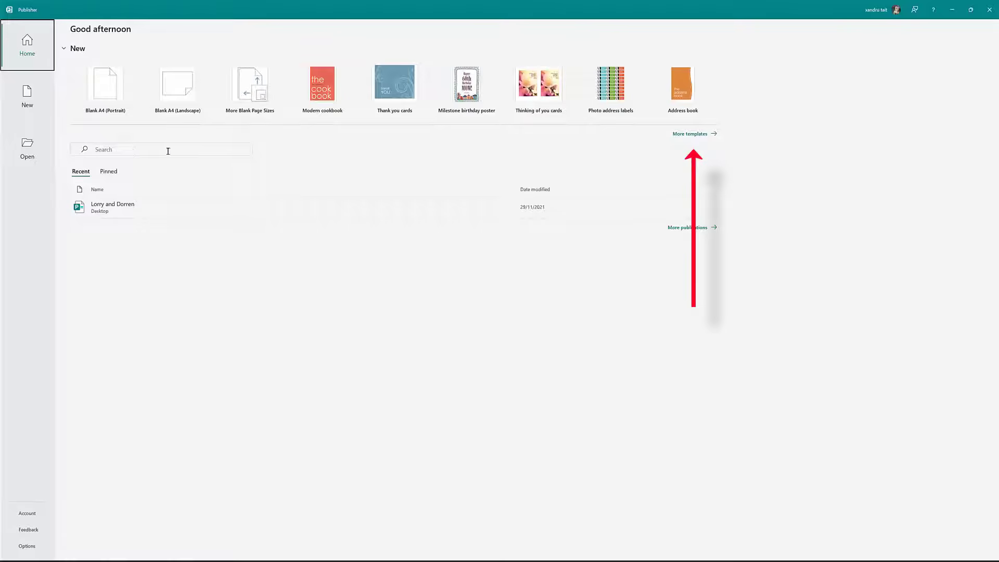
Step: Browse more templates, try the Design Sets search, then return and show more blank page options
left_click(690, 137)
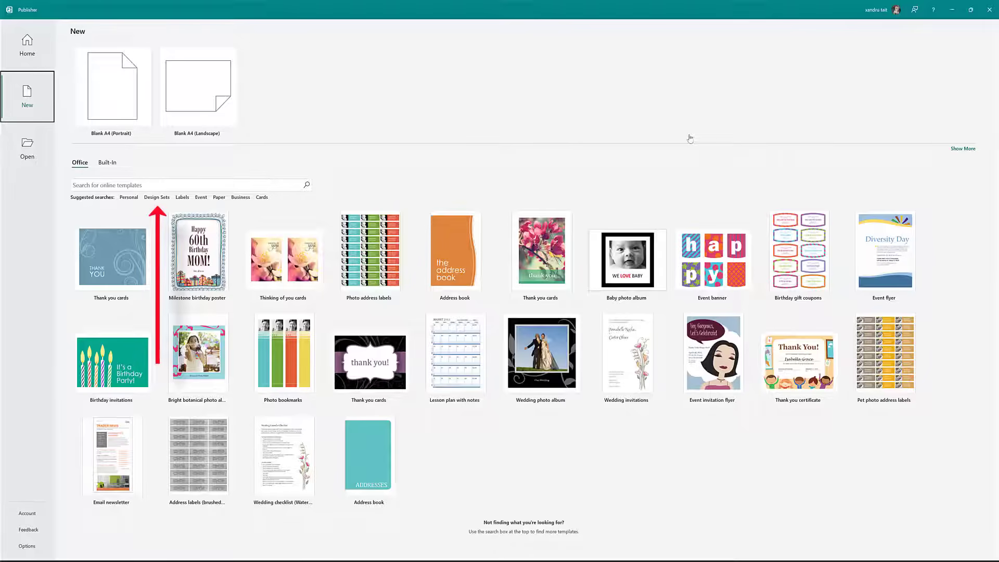
left_click(157, 198)
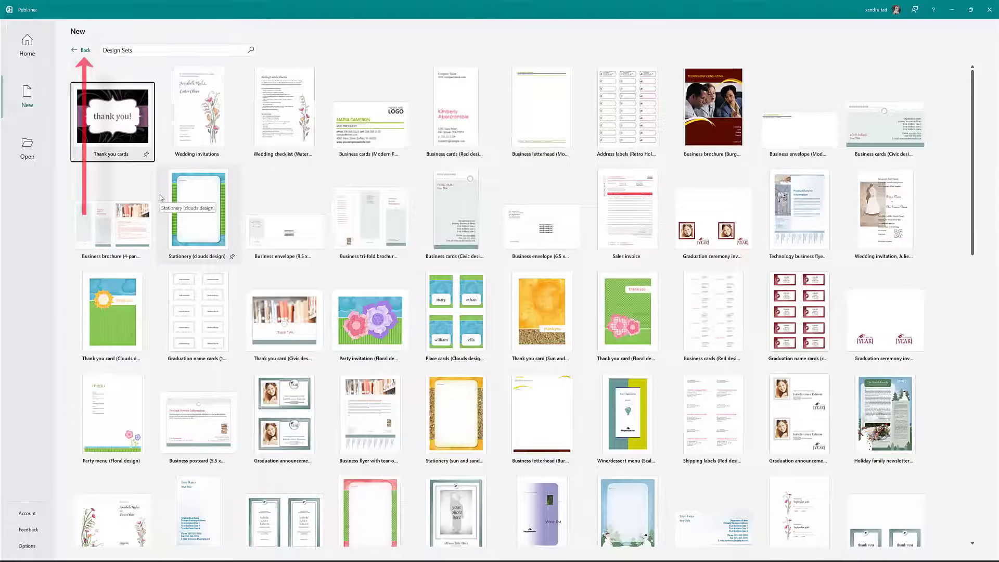
left_click(86, 52)
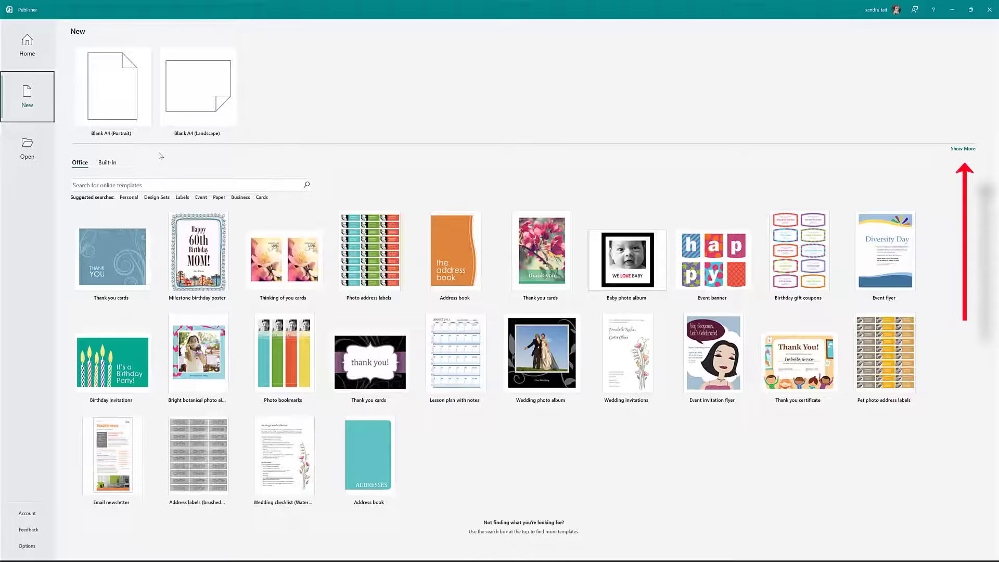
left_click(960, 150)
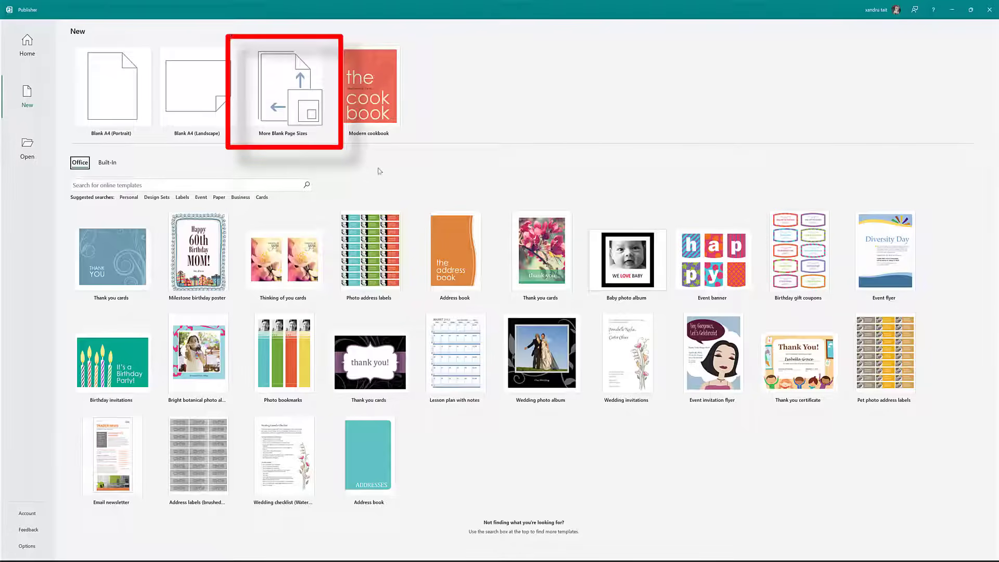
Step: Go to More Blank Page Sizes and start a new custom page size
left_click(287, 111)
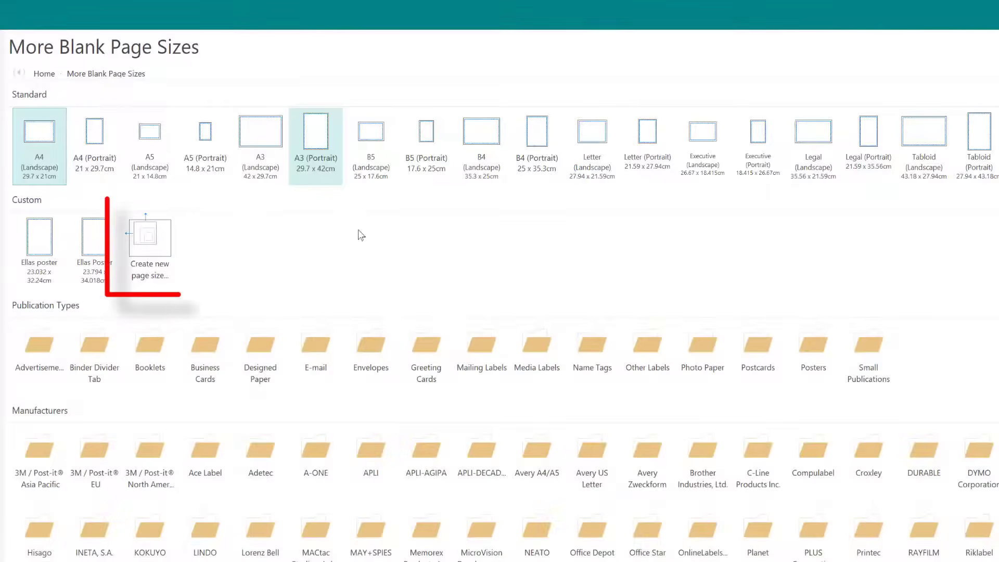
left_click(154, 240)
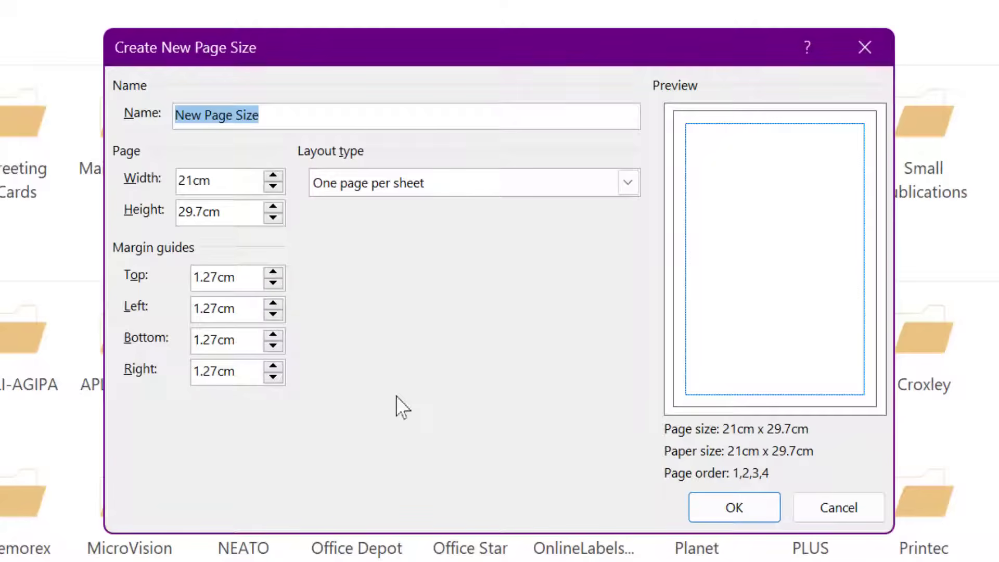
Step: Name the page size 'Test Poster' and set it to 24.556 × 33.002 cm
type("Test Poster")
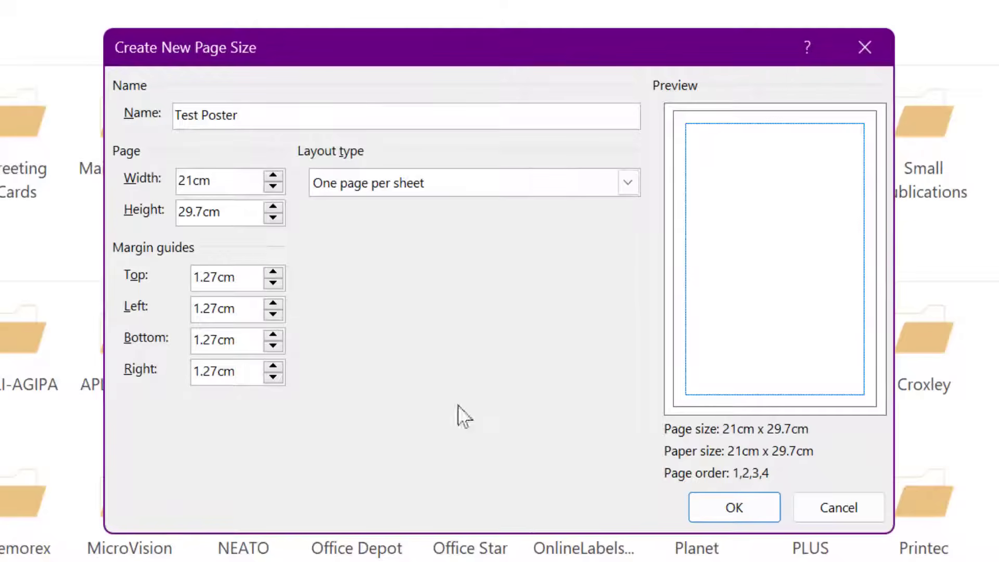
left_click(274, 176)
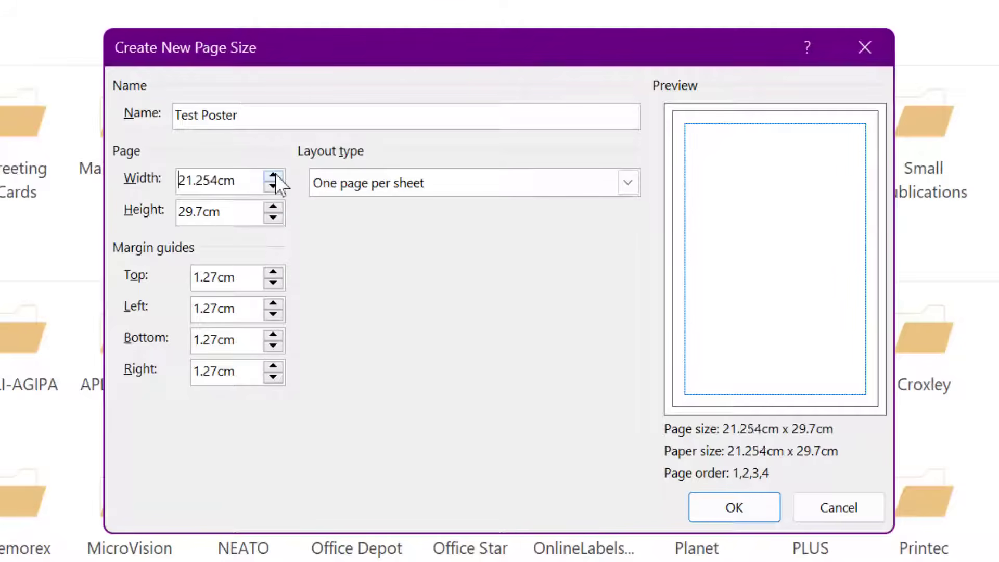
left_click(273, 175)
left_click(274, 176)
left_click(274, 176)
left_click(273, 207)
left_click(272, 207)
left_click(273, 207)
left_click(273, 207)
left_click(273, 207)
left_click(273, 207)
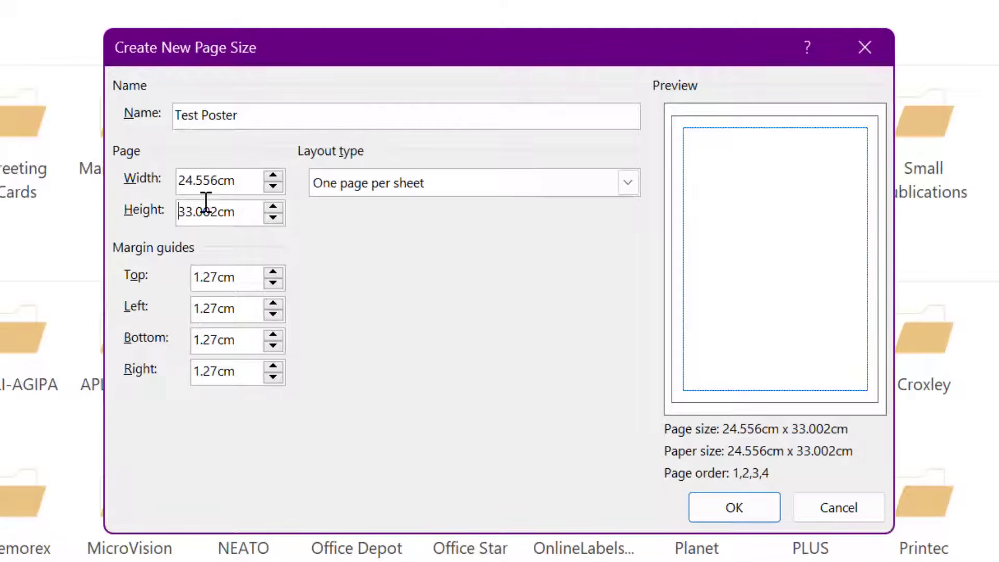
Step: Keep the One page per sheet layout and save the Test Poster page size
left_click(424, 185)
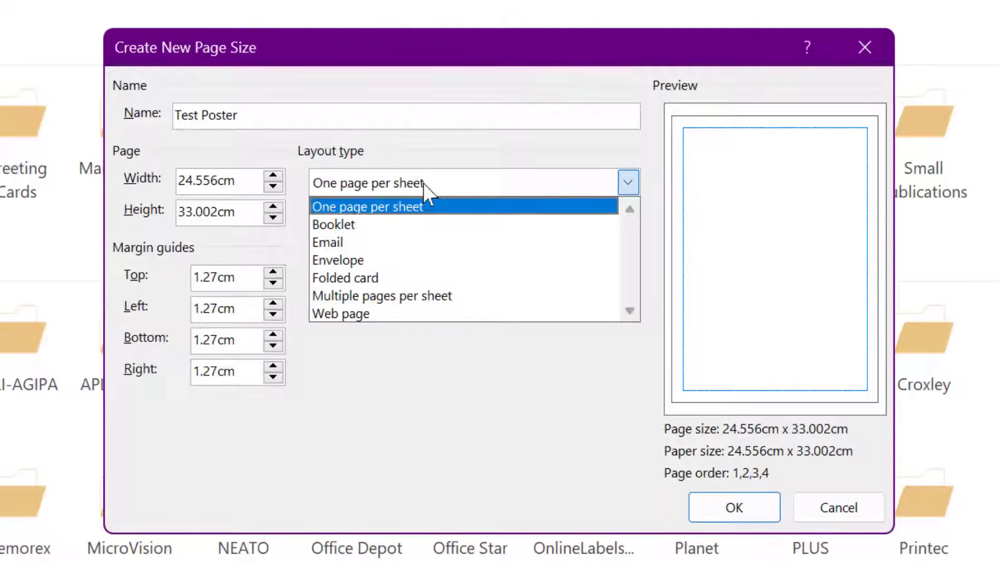
left_click(422, 208)
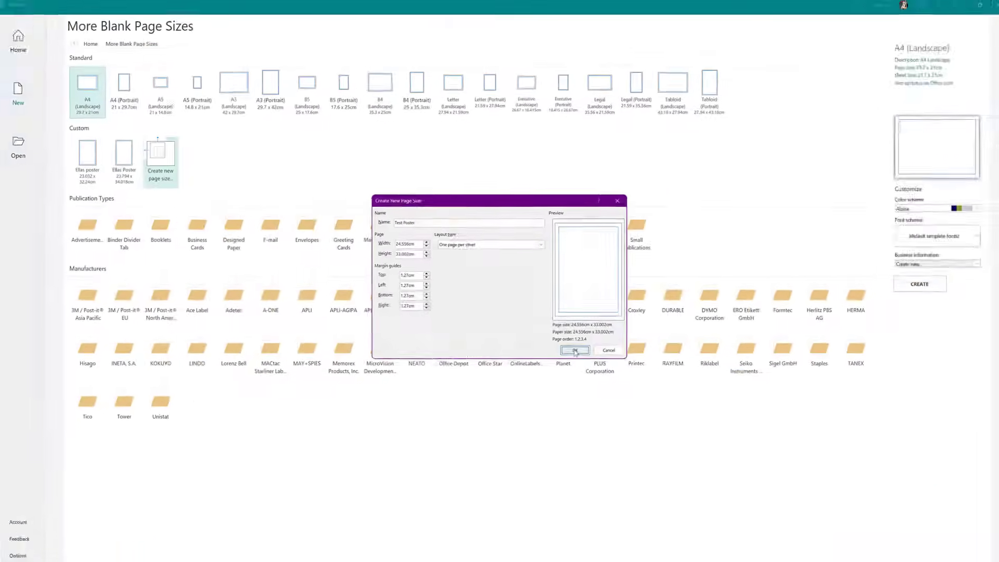
left_click(672, 455)
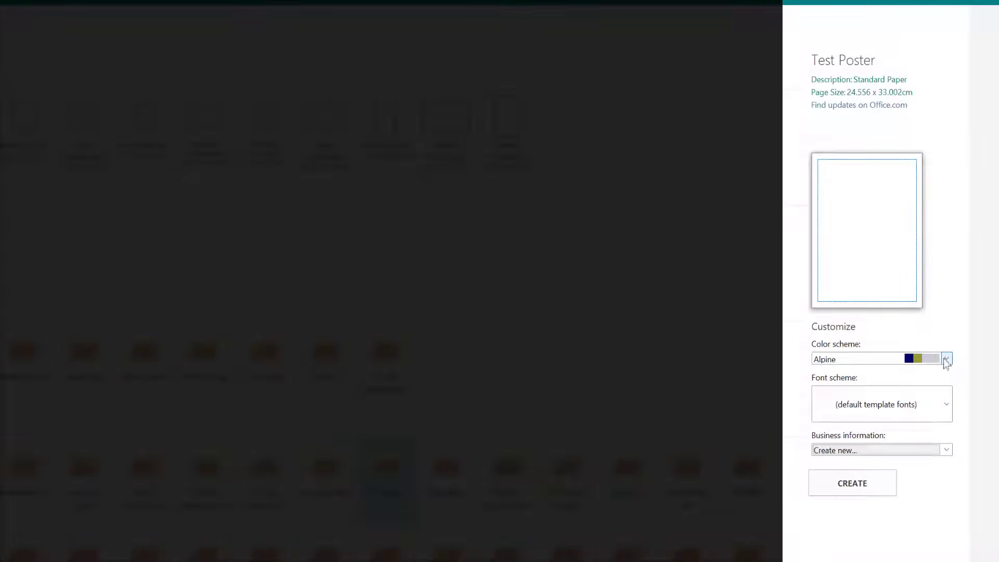
Step: Create a publication at the Test Poster size, keeping the Alpine colours and default fonts
left_click(947, 405)
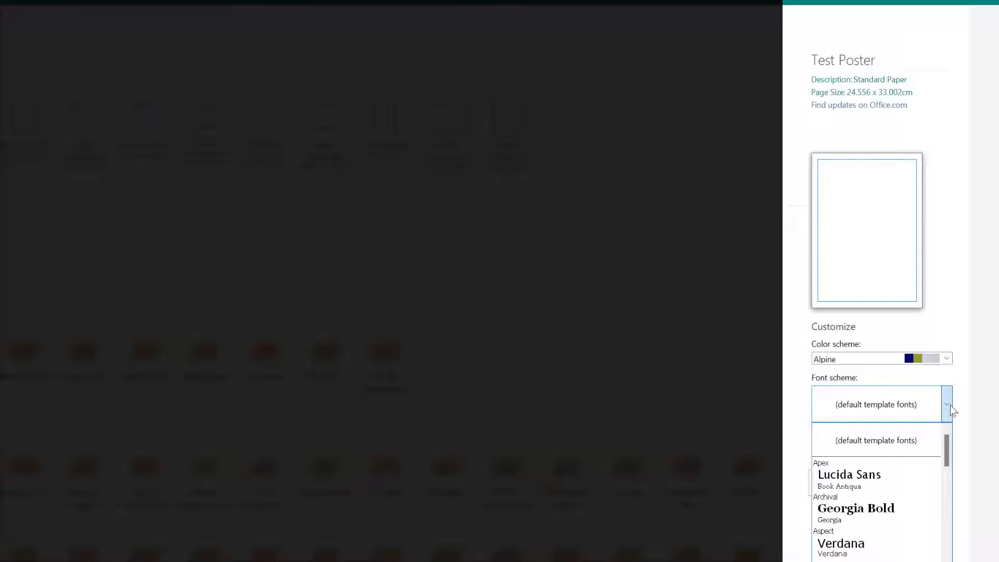
left_click(961, 379)
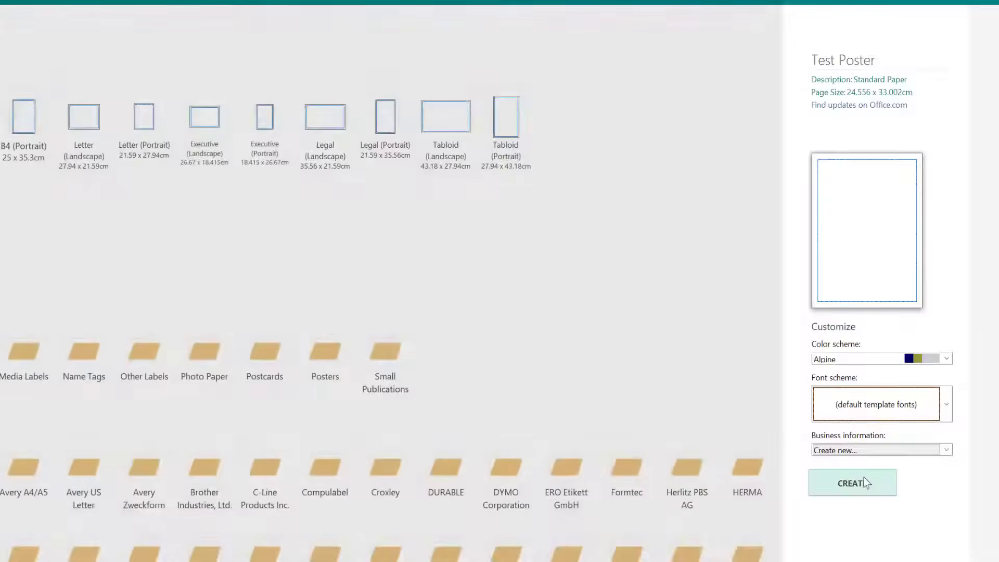
left_click(874, 482)
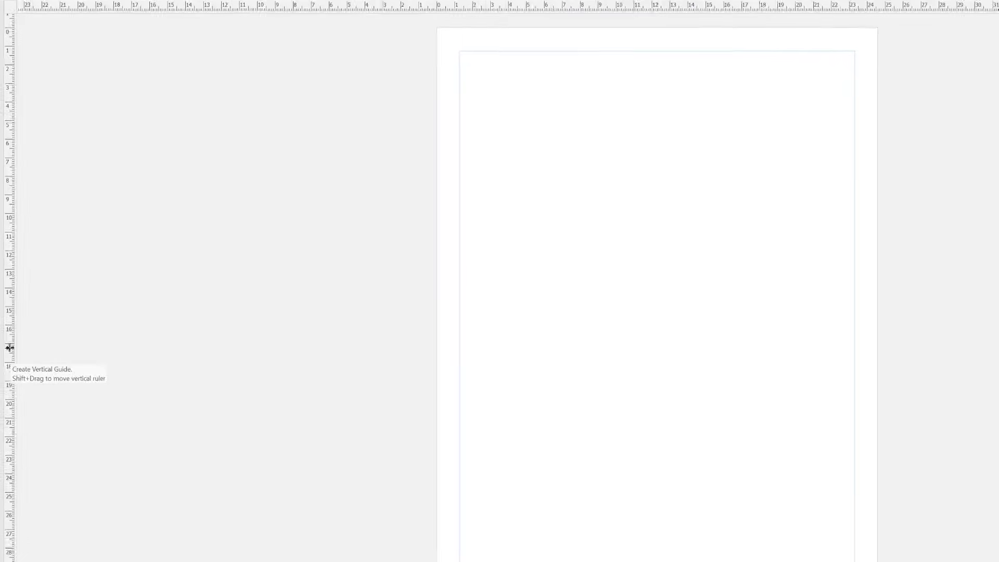
Step: Undo a misplaced vertical guide and set the horizontal ruler guide across mid-page
left_click_drag(8, 345, 655, 337)
key("ctrl+z")
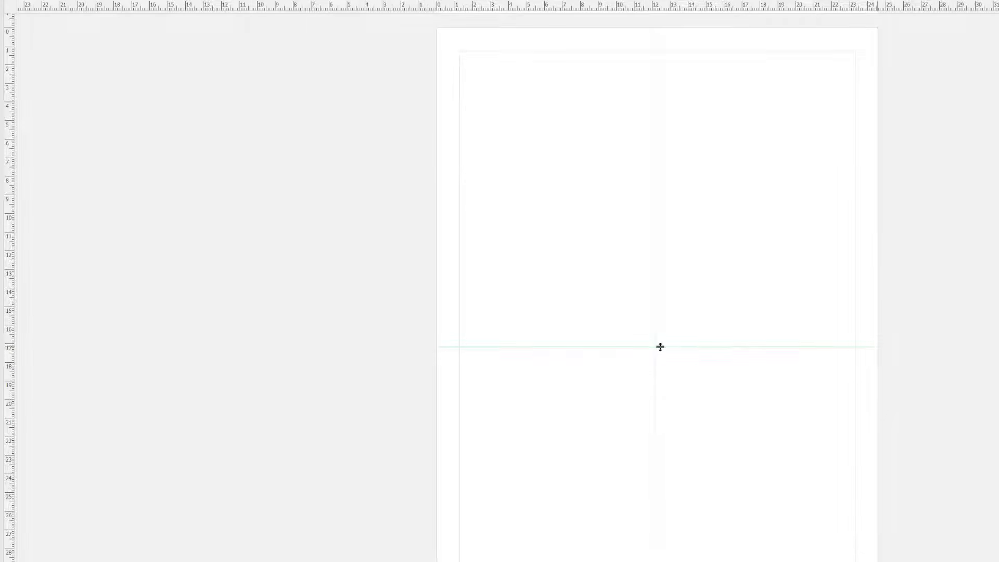
left_click_drag(665, 342, 667, 335)
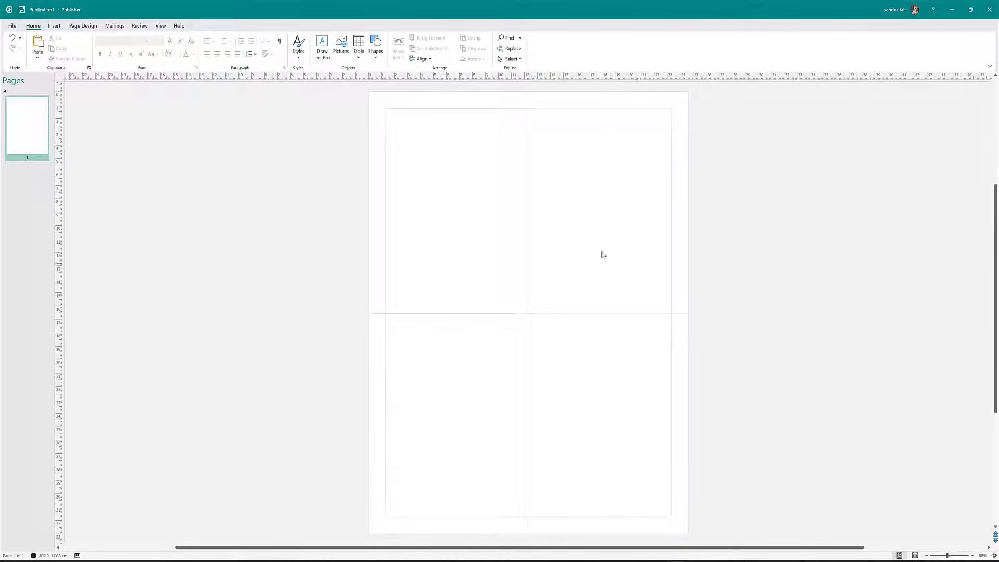
Step: Draw a text box across the top of the page and type 'My Poster'
left_click(322, 61)
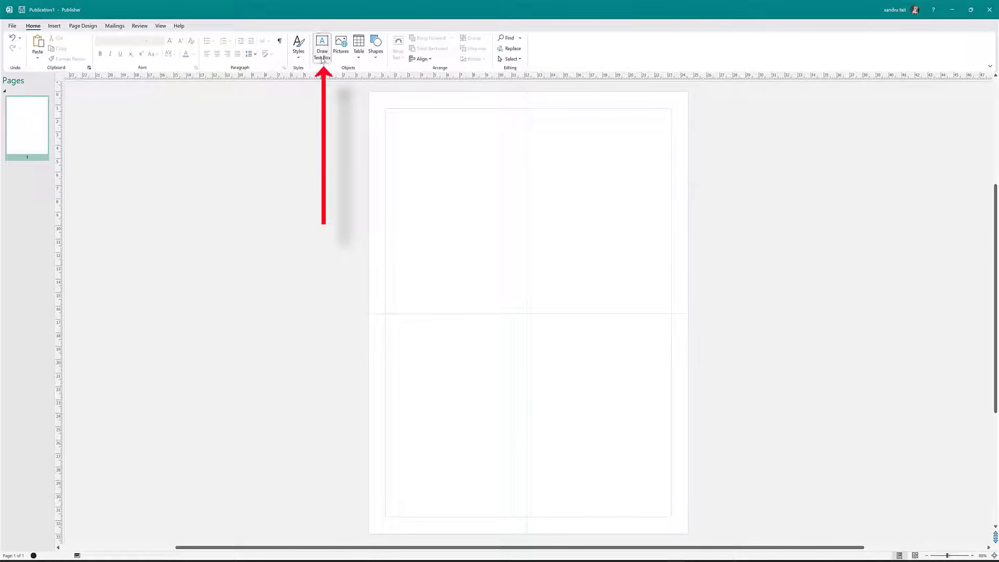
mouse_move(403, 115)
left_mouse_down()
mouse_move(491, 147)
mouse_move(593, 156)
mouse_move(651, 146)
left_mouse_up()
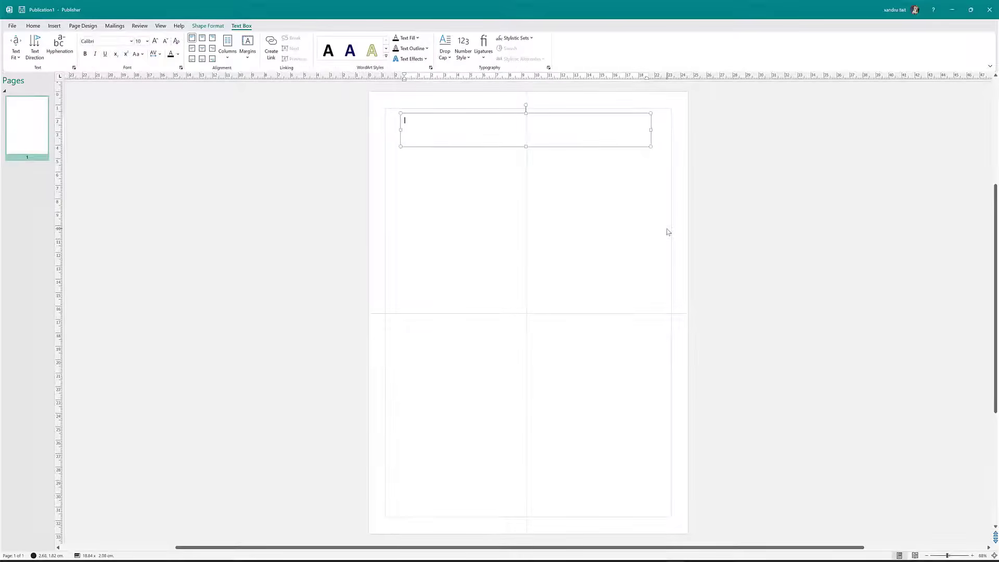
type("My Poster")
Step: Centre the My Poster title in its box and make it 48 pt
left_click_drag(426, 120, 404, 121)
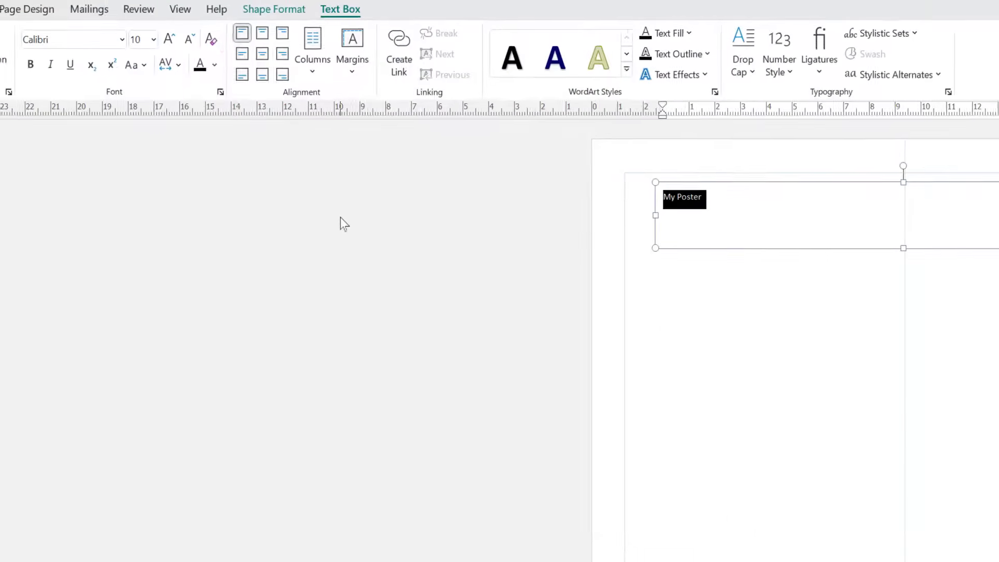
left_click(264, 55)
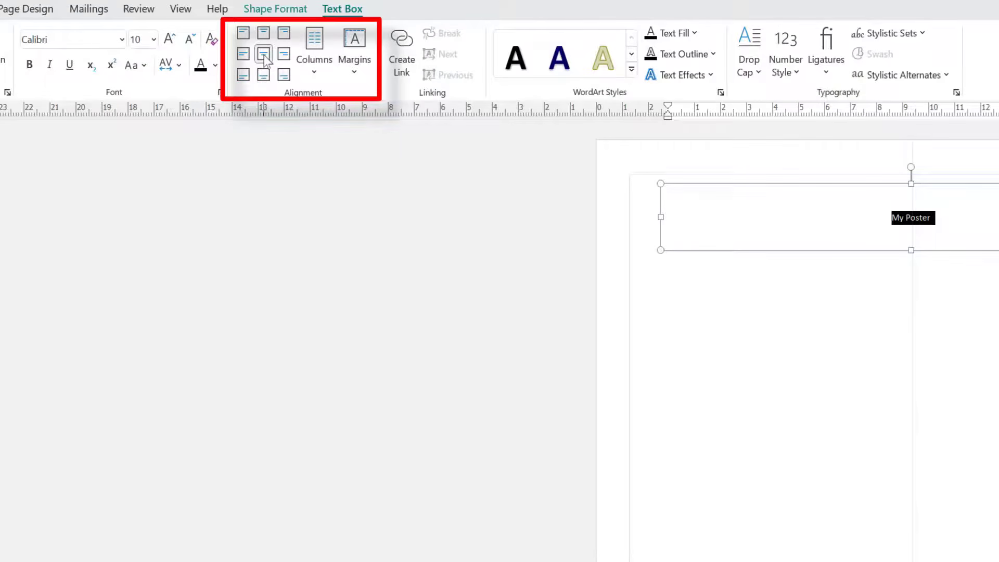
left_click(154, 40)
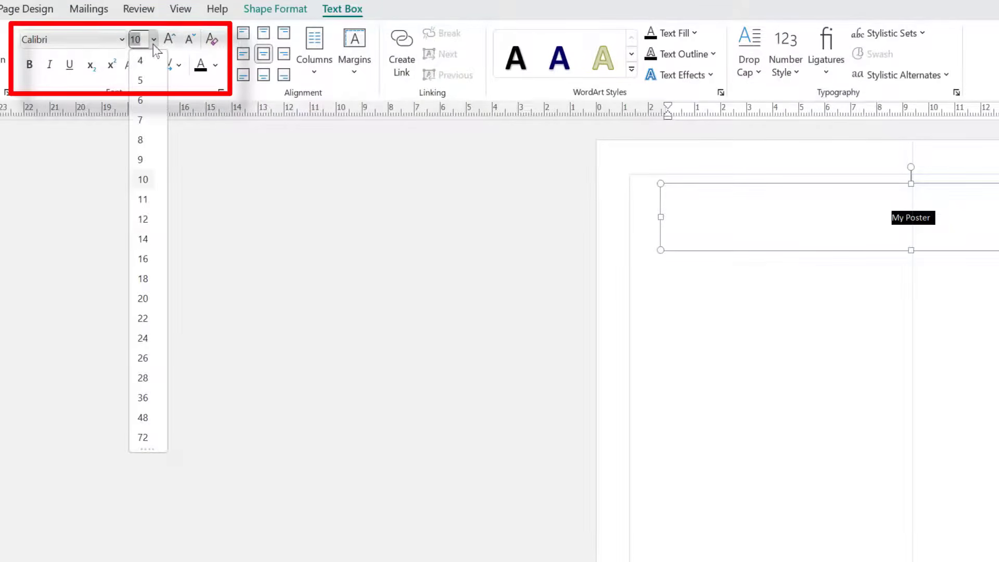
left_click(143, 377)
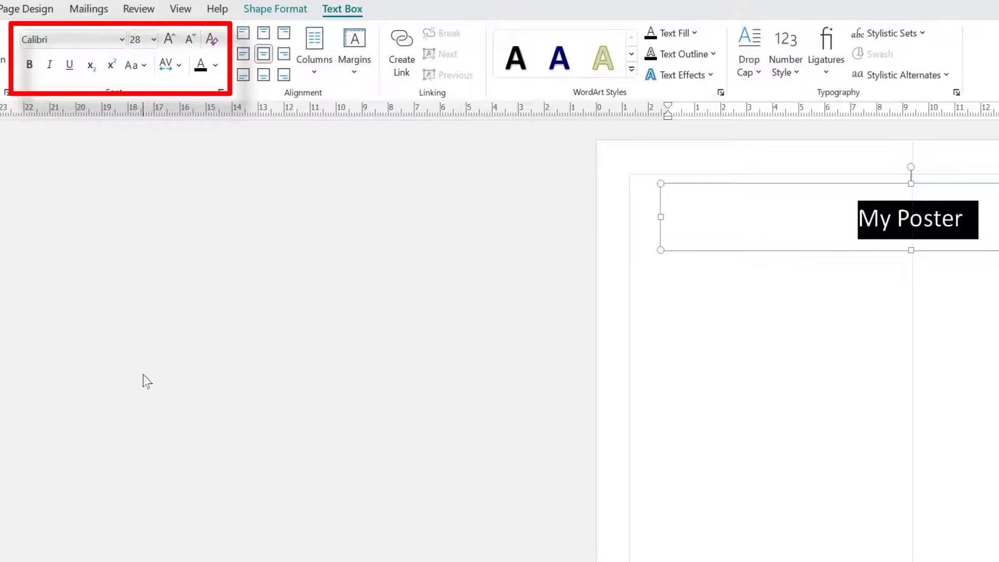
left_click(153, 40)
left_click(140, 417)
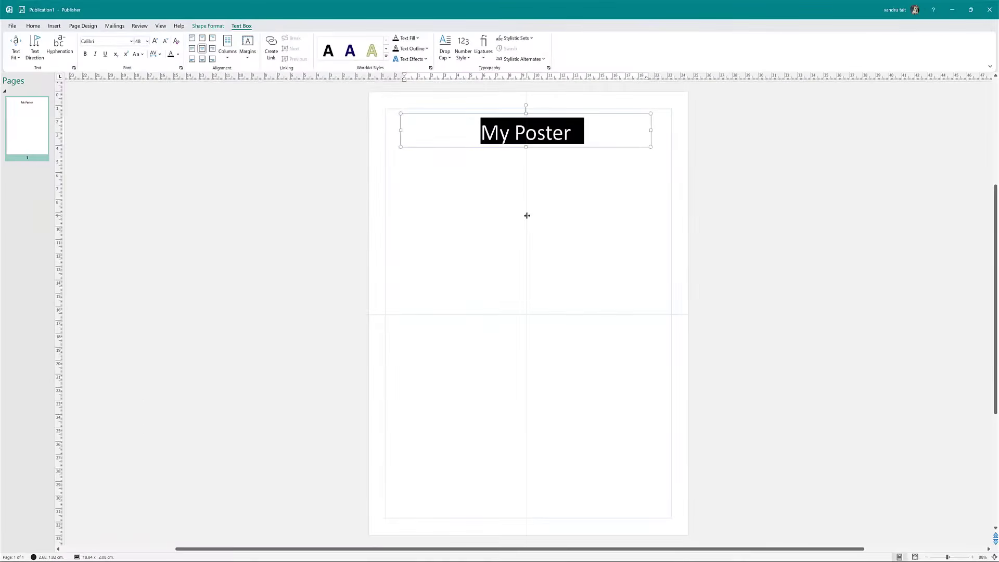
left_click(515, 173)
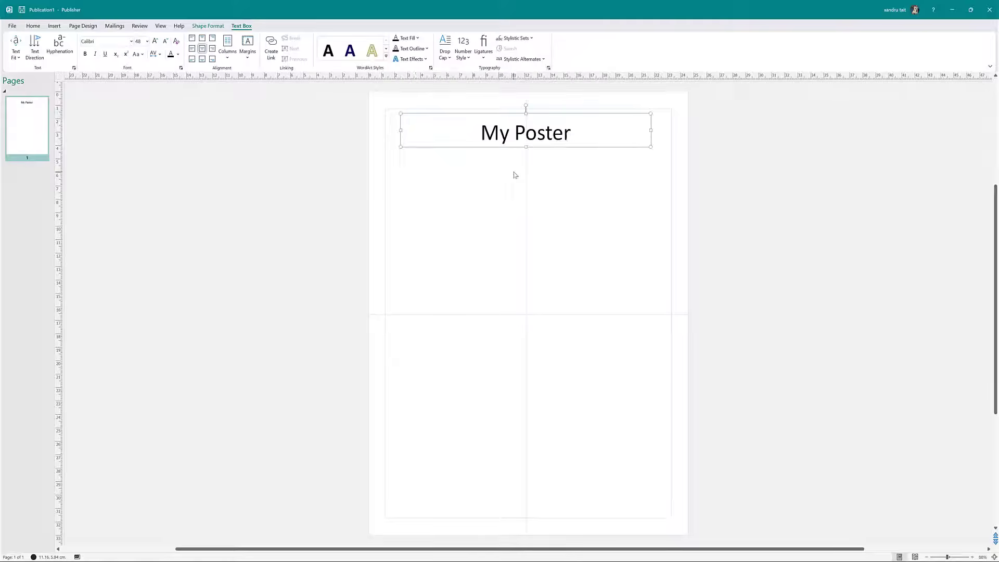
left_click(531, 124)
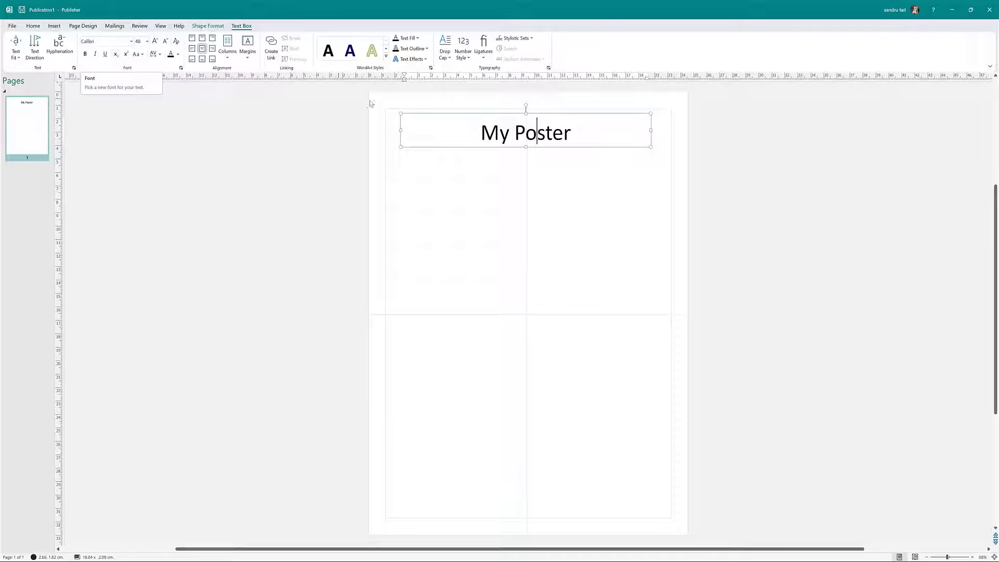
Step: Apply the blue reflection WordArt style to the whole My Poster title
left_click(572, 131)
key("ctrl+a")
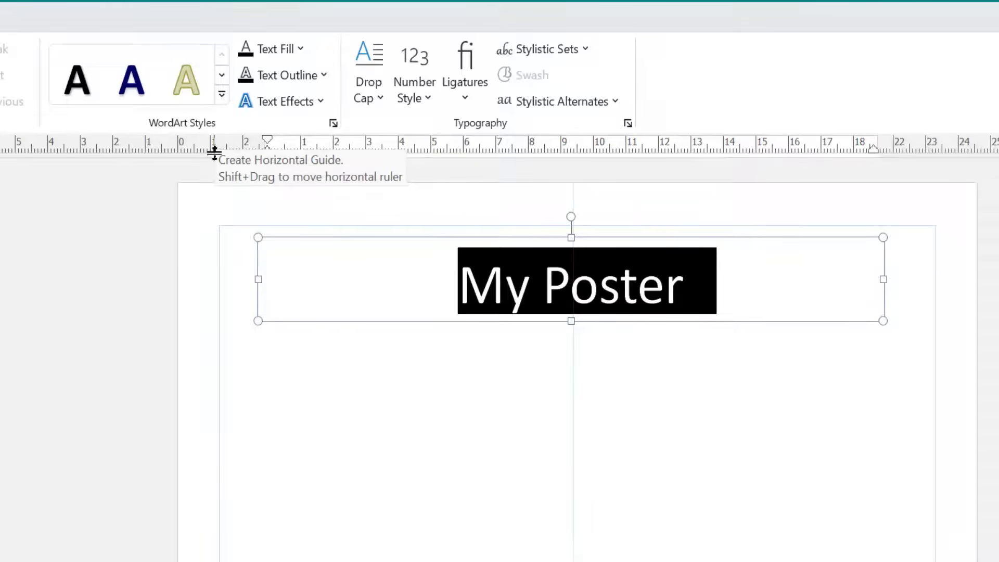
left_click(222, 95)
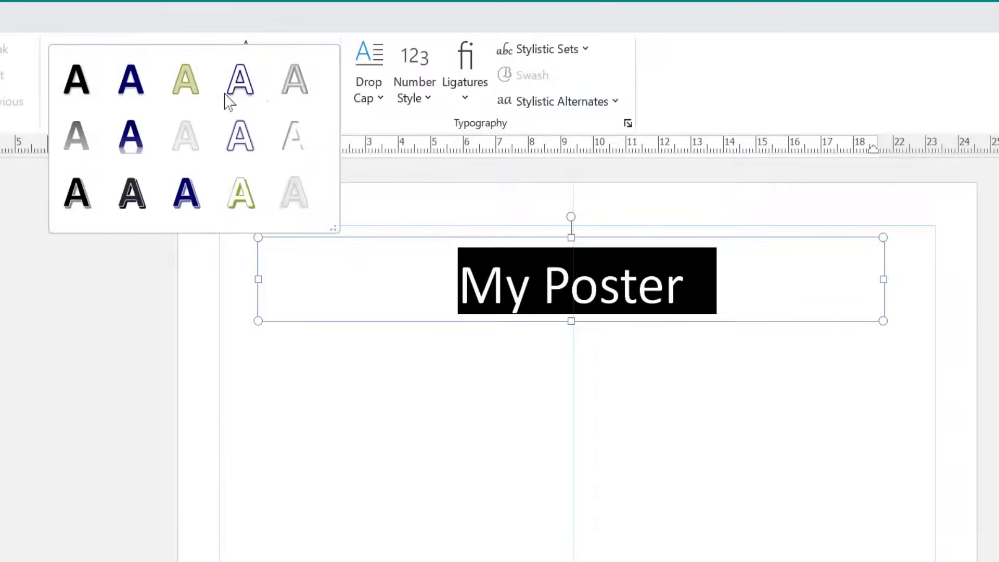
left_click(132, 140)
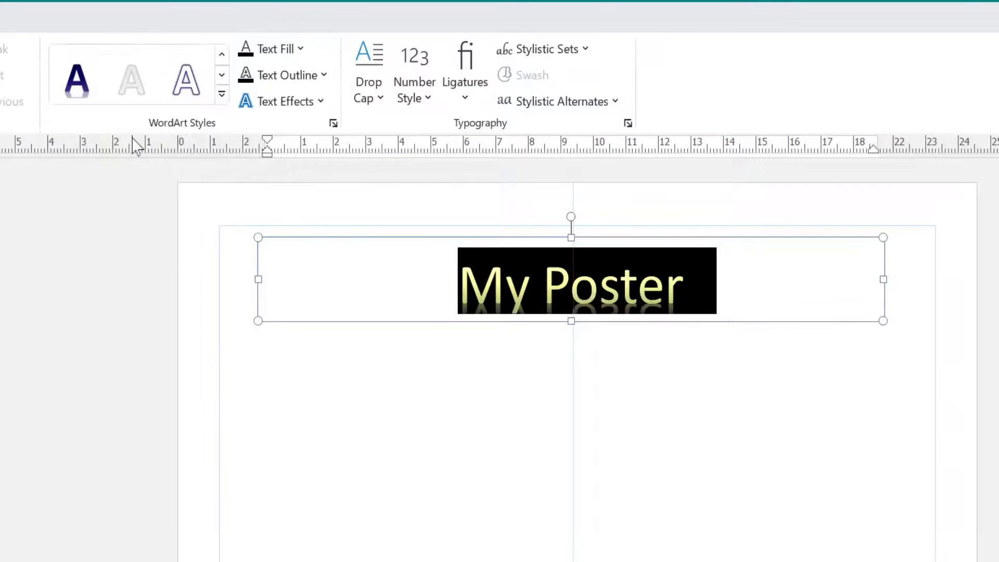
left_click(563, 363)
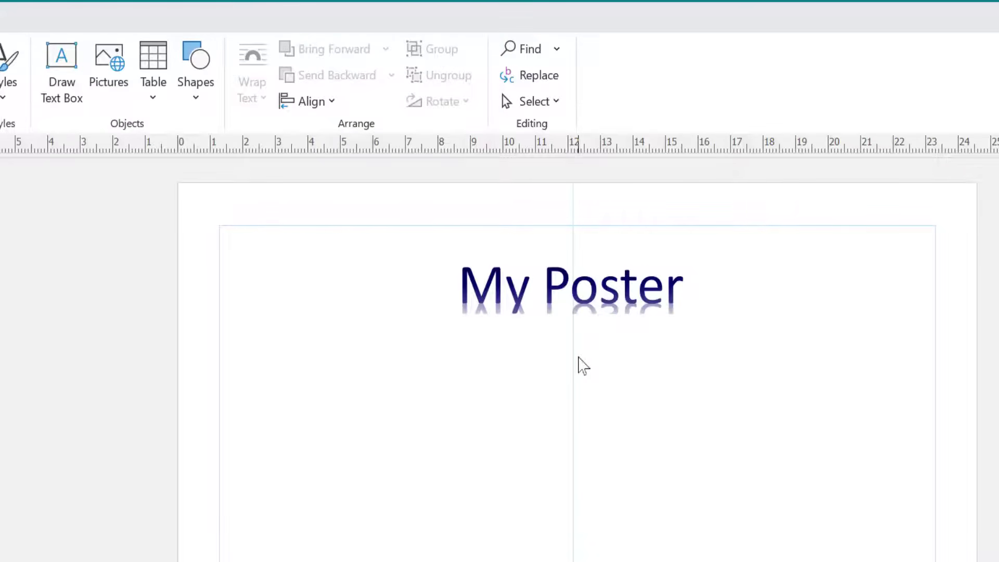
Step: Draw a parallelogram at the top right of the page
left_click(192, 107)
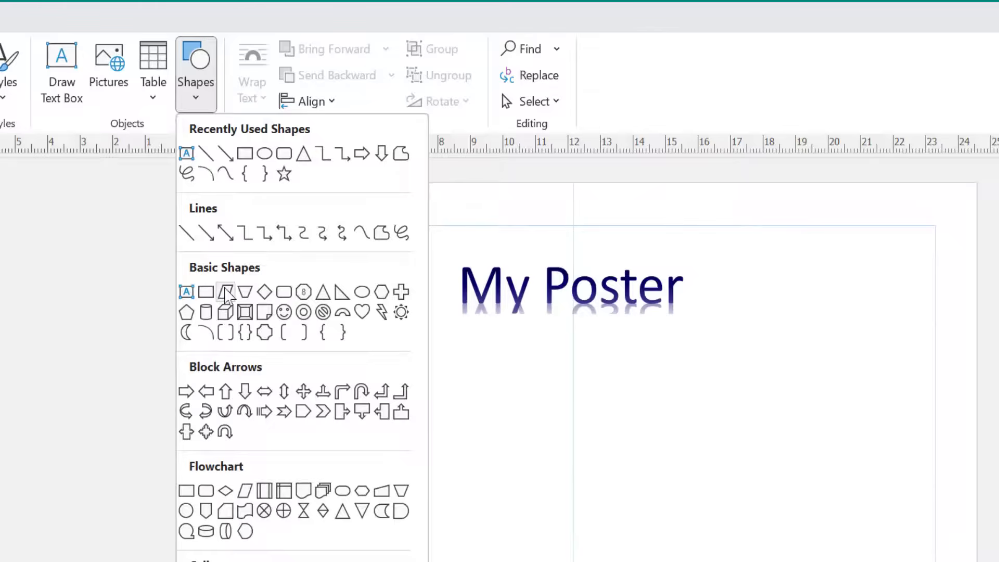
left_click(228, 290)
left_click_drag(825, 267, 900, 388)
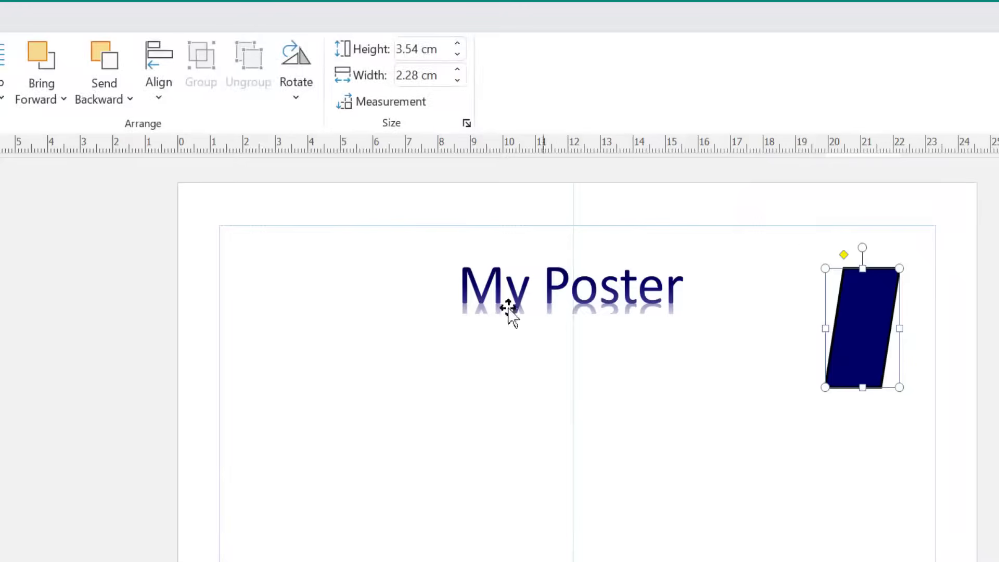
Step: Copy the parallelogram and place the duplicate at the top left, level with the first
right_click(855, 342)
left_click(903, 401)
right_click(333, 341)
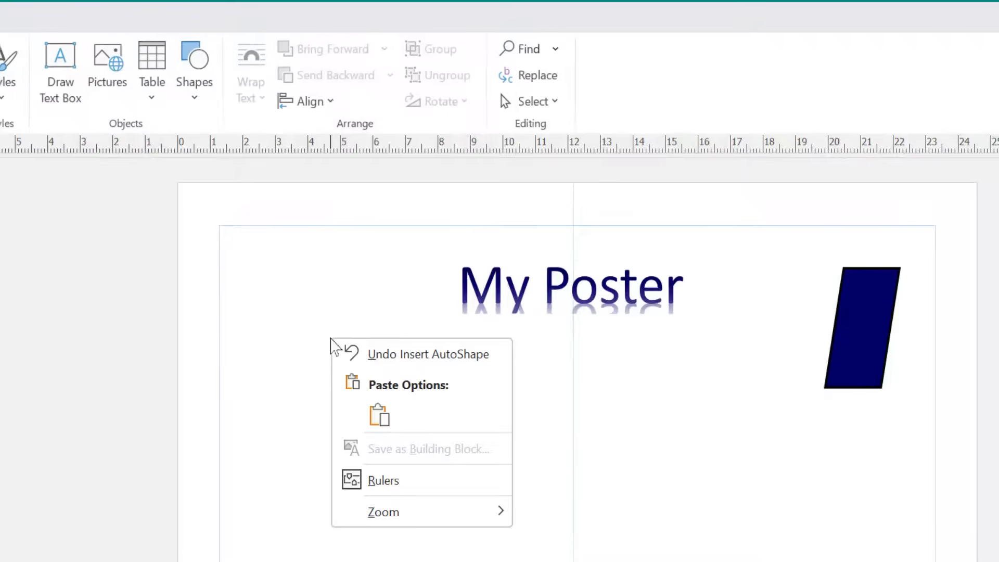
left_click(380, 415)
left_click_drag(388, 403, 313, 328)
left_click(591, 553)
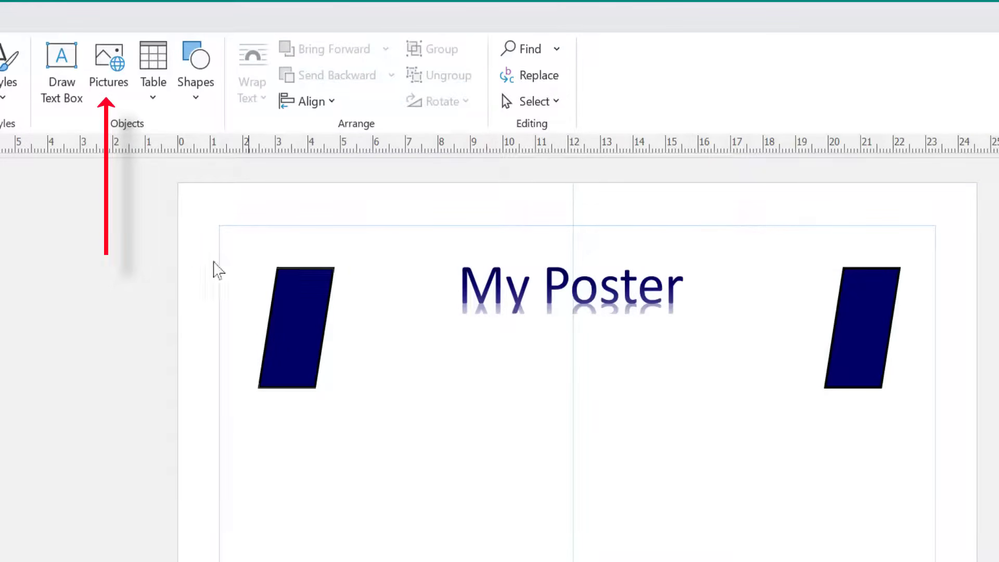
Step: Insert the thumbs-up smiley from a Bing image search for 'Happy' and place it below the title
left_click(108, 62)
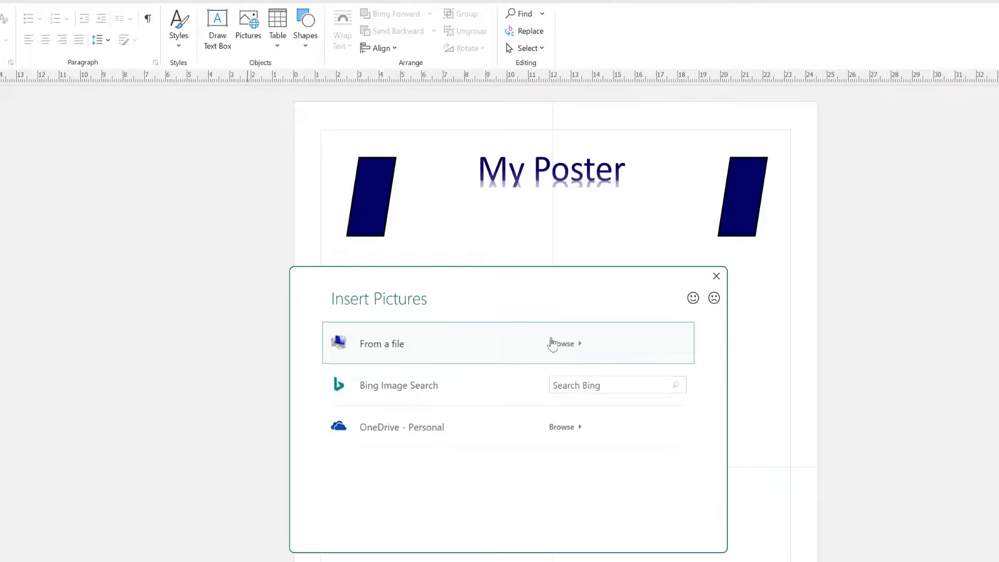
left_click(579, 383)
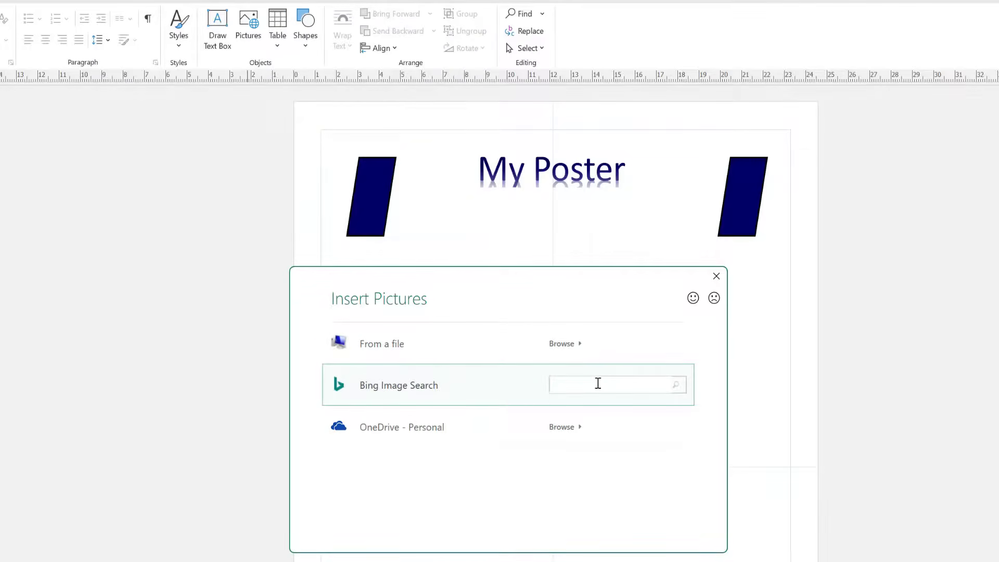
type("Happy")
key("Return")
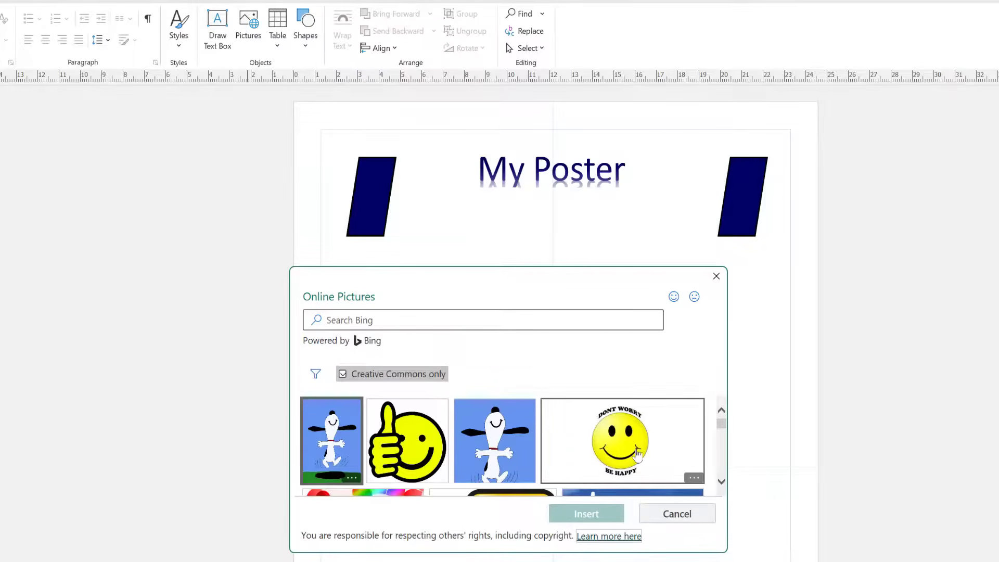
left_click(408, 451)
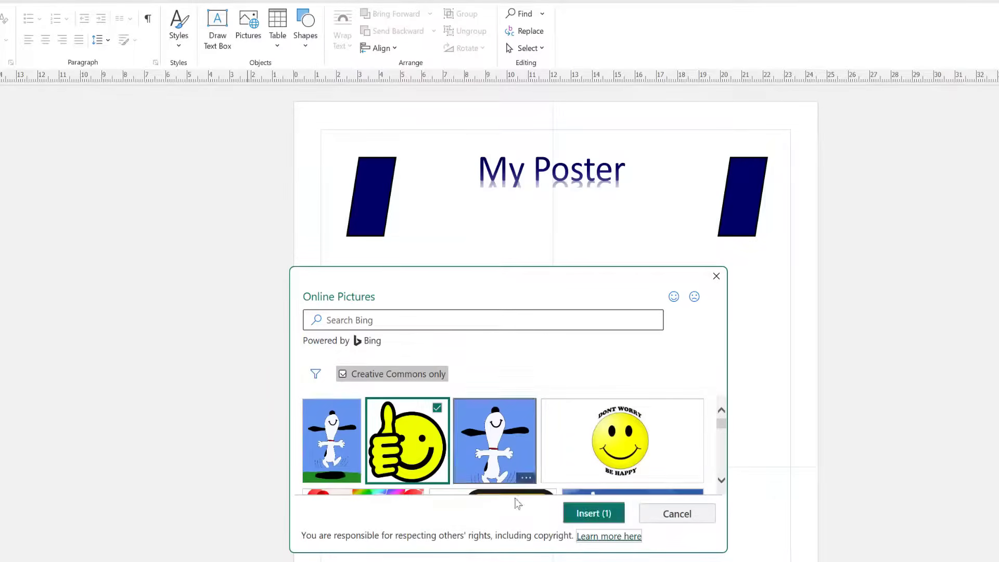
left_click(585, 515)
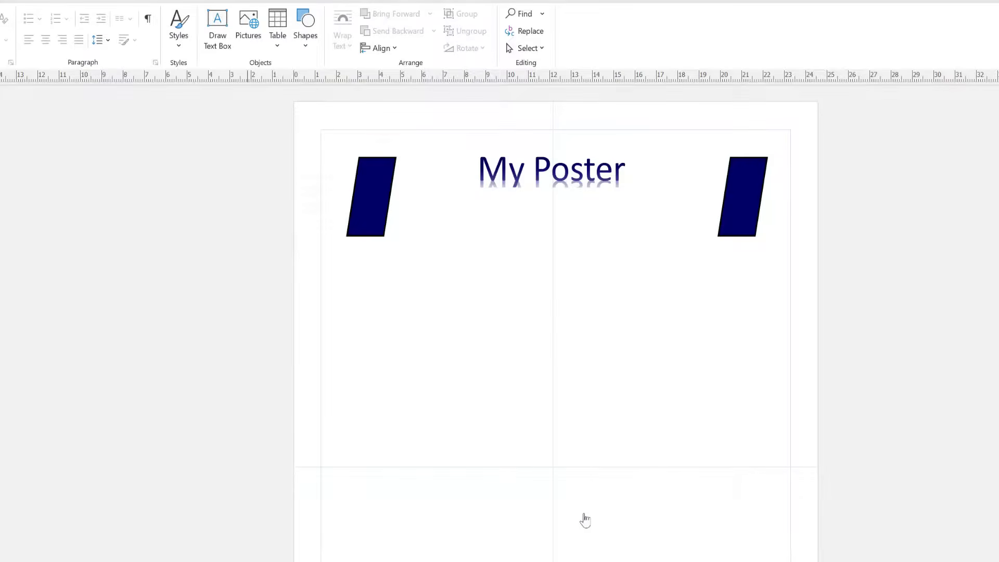
left_click_drag(567, 495, 651, 433)
Step: Enlarge the smiley picture and shift it to the left
left_click_drag(759, 529, 698, 552)
left_click_drag(651, 484, 465, 489)
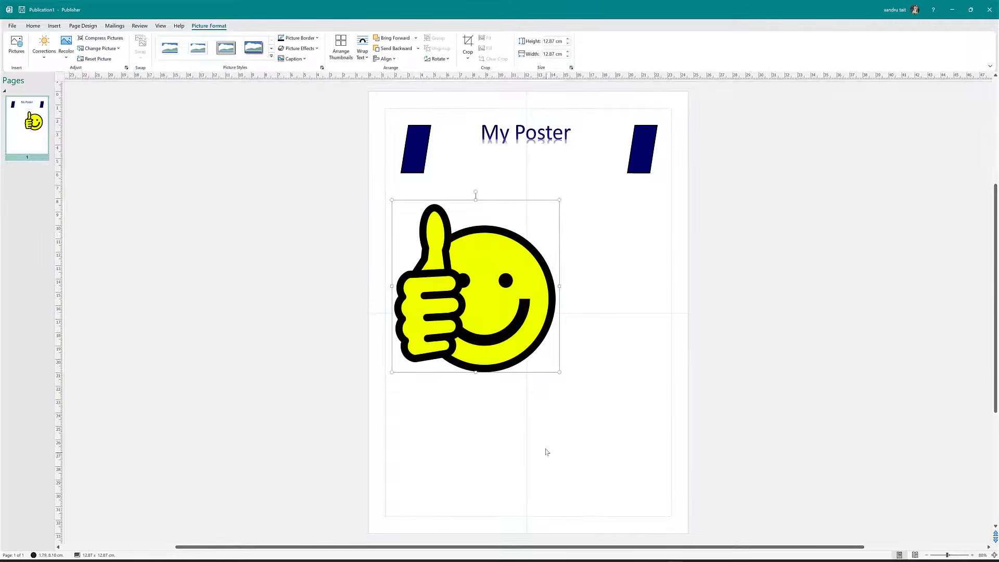
left_click(547, 452)
Step: Add a text box below the picture reading 'Be happy people as life is bloody short.', fixing the misspelling
left_click(321, 47)
left_click_drag(433, 408, 653, 468)
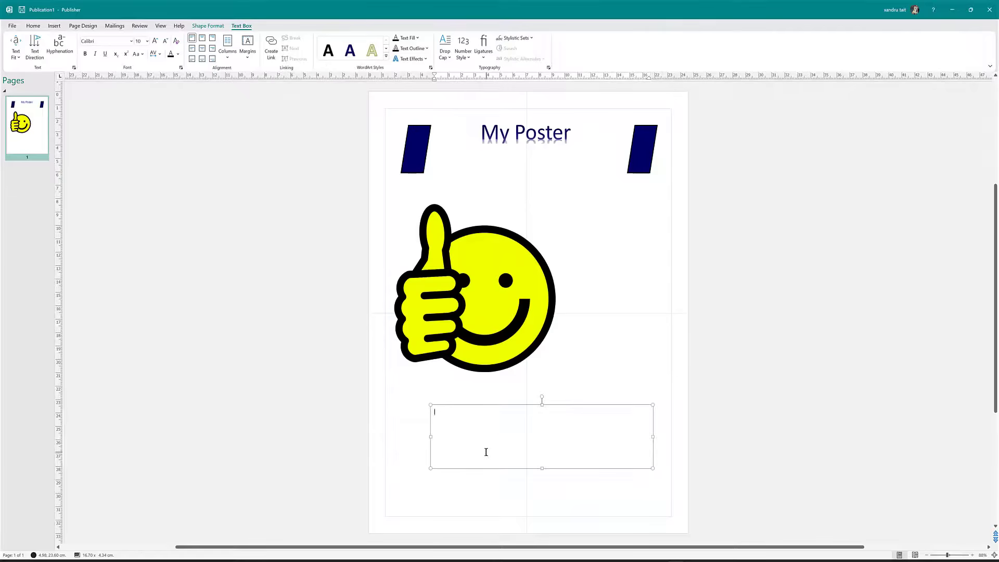
type("Be happy people as life is bloddy short.")
right_click(488, 411)
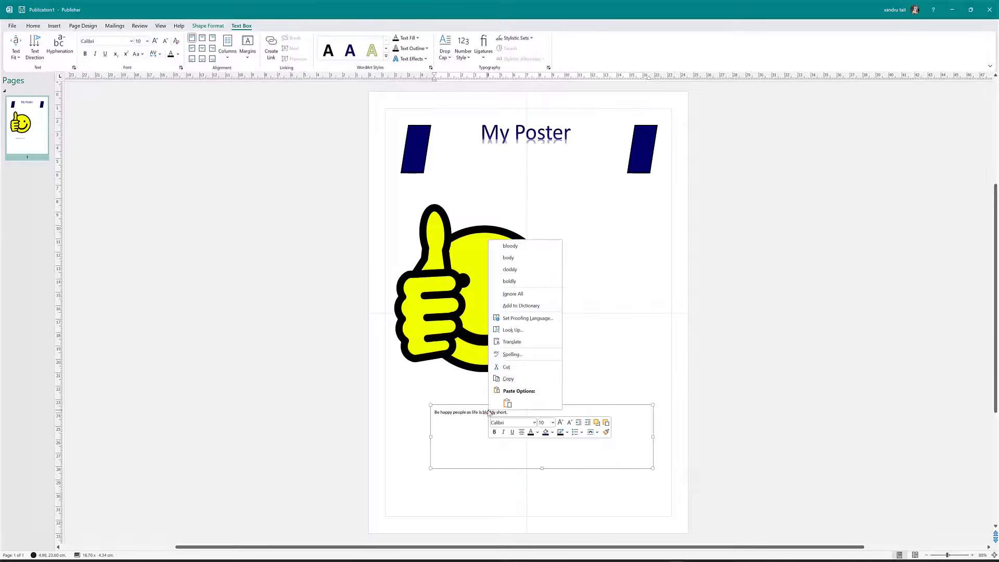
left_click(521, 246)
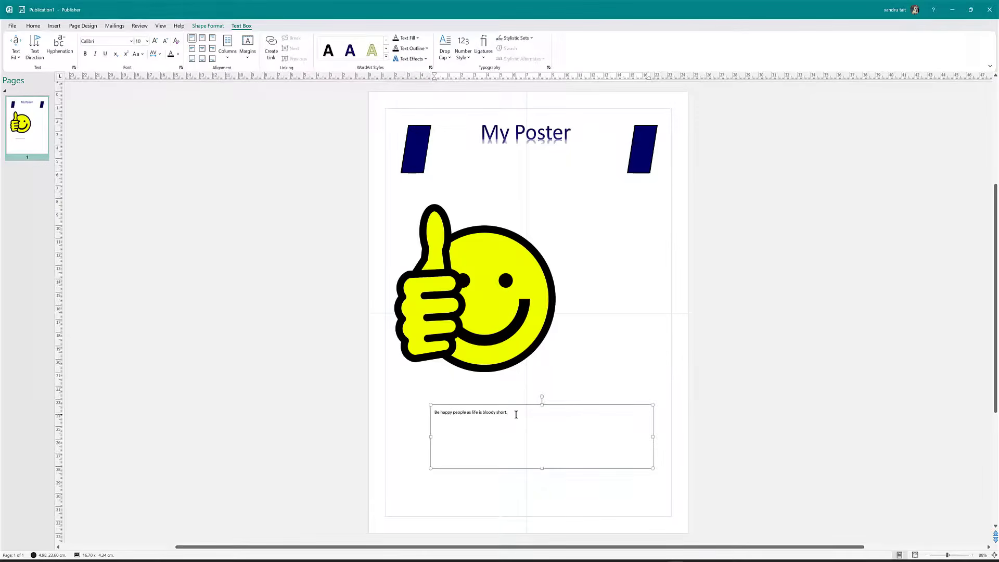
type(".")
Step: On Page Design, glance at the Guides layouts, then show the page Size list with Test Poster and A3–Tabloid
left_click(561, 225)
left_click(82, 26)
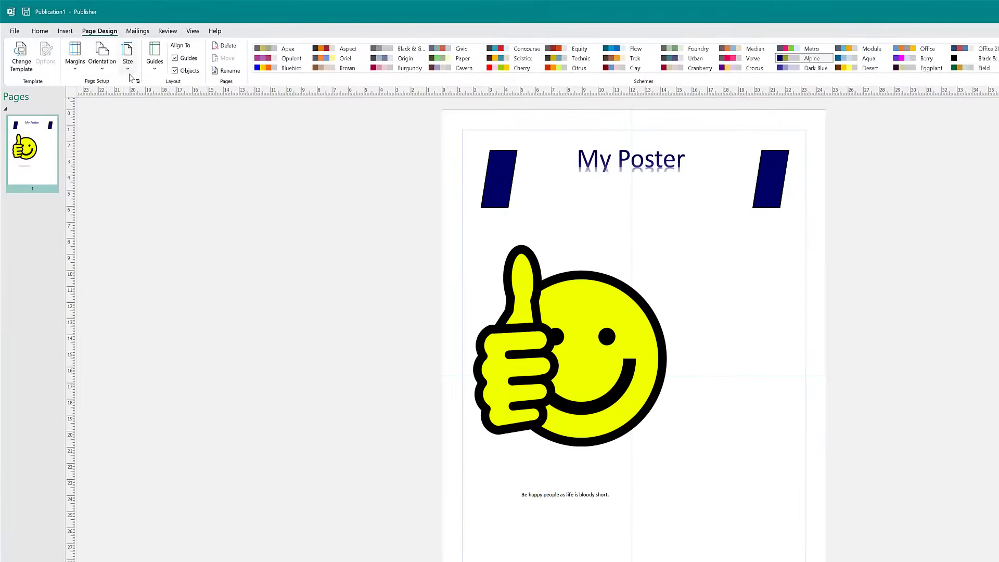
left_click(160, 72)
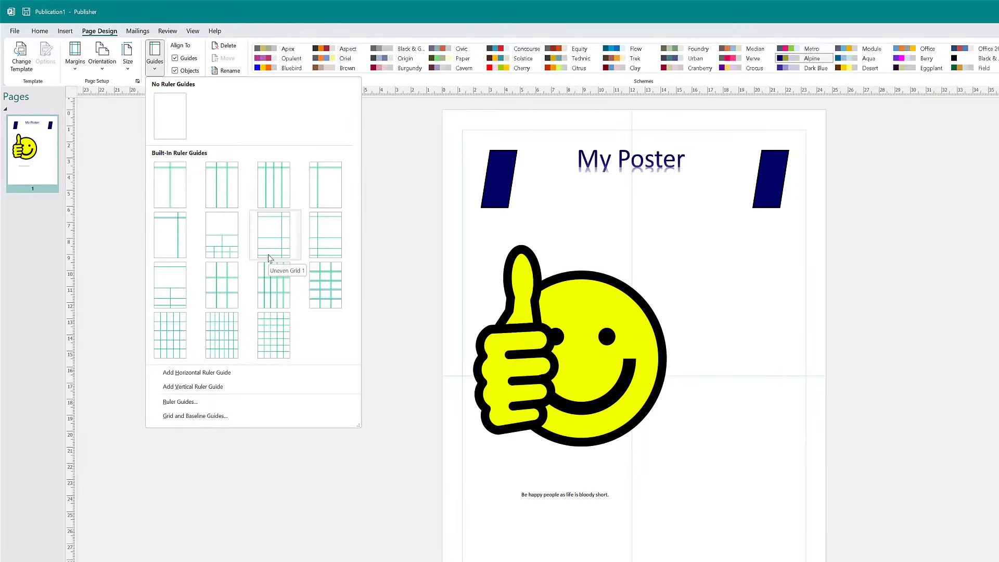
left_click(127, 71)
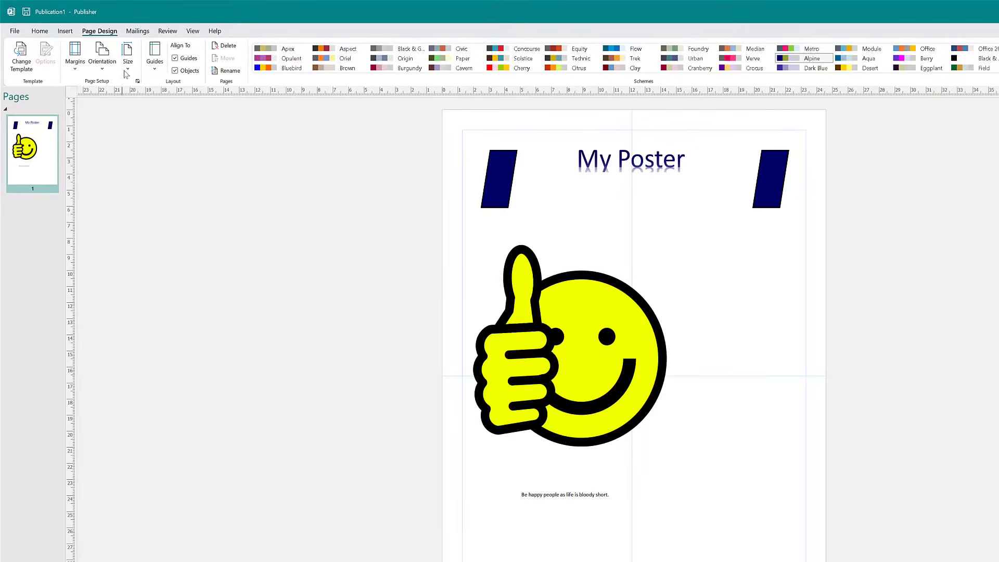
left_click(127, 71)
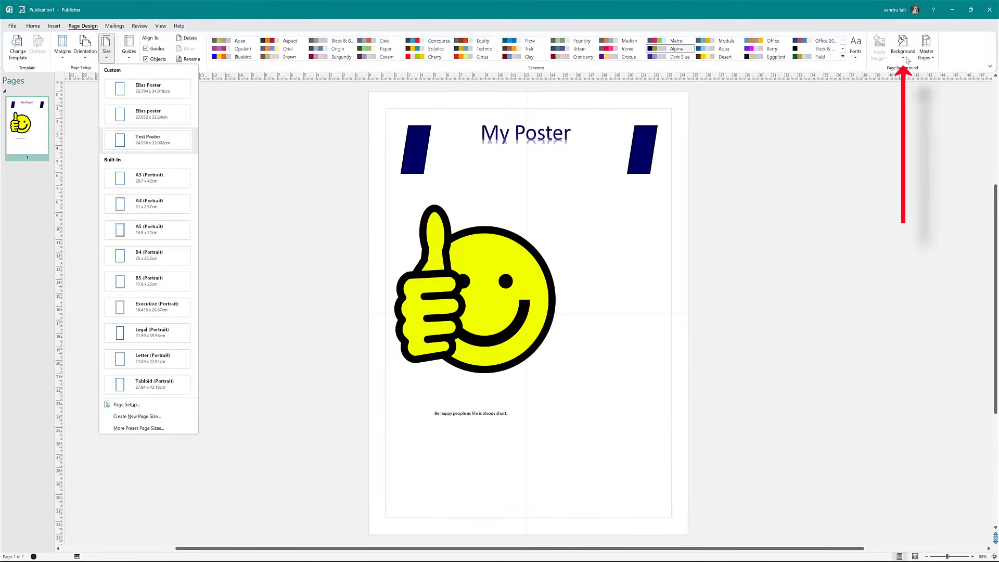
Step: Give the page background a linear gradient fill using the olive preset, pale at top
left_click(903, 60)
left_click(902, 52)
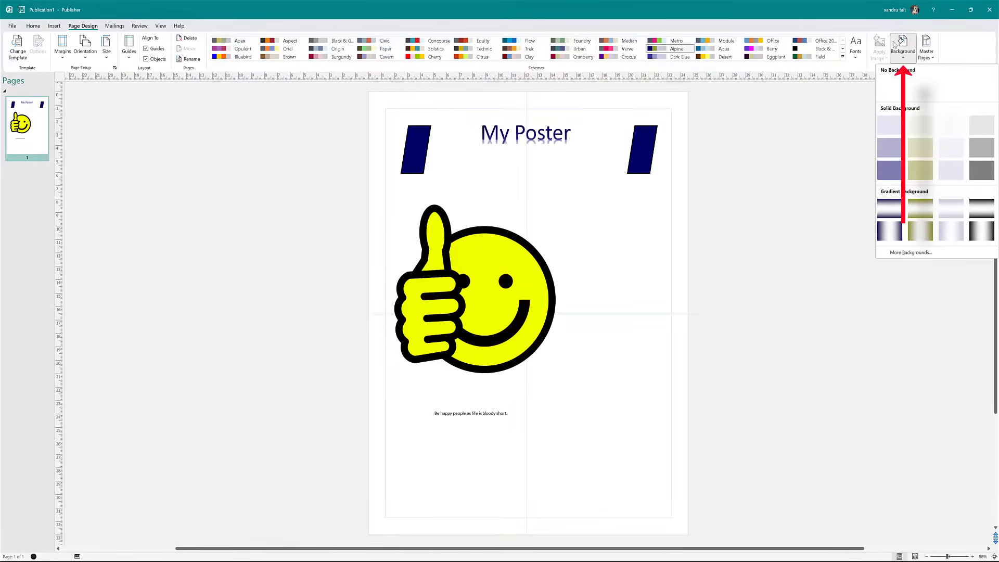
left_click(911, 252)
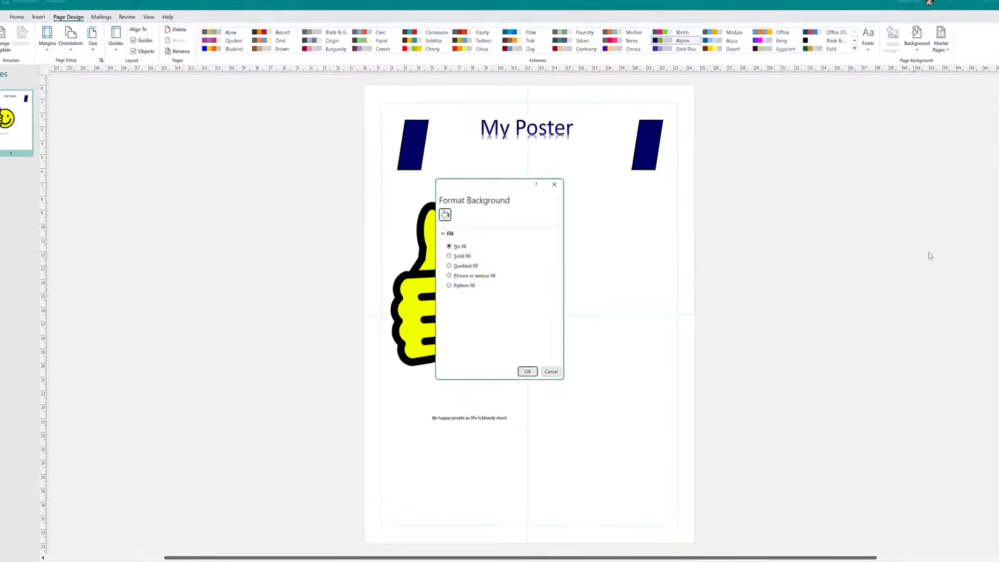
left_click(433, 248)
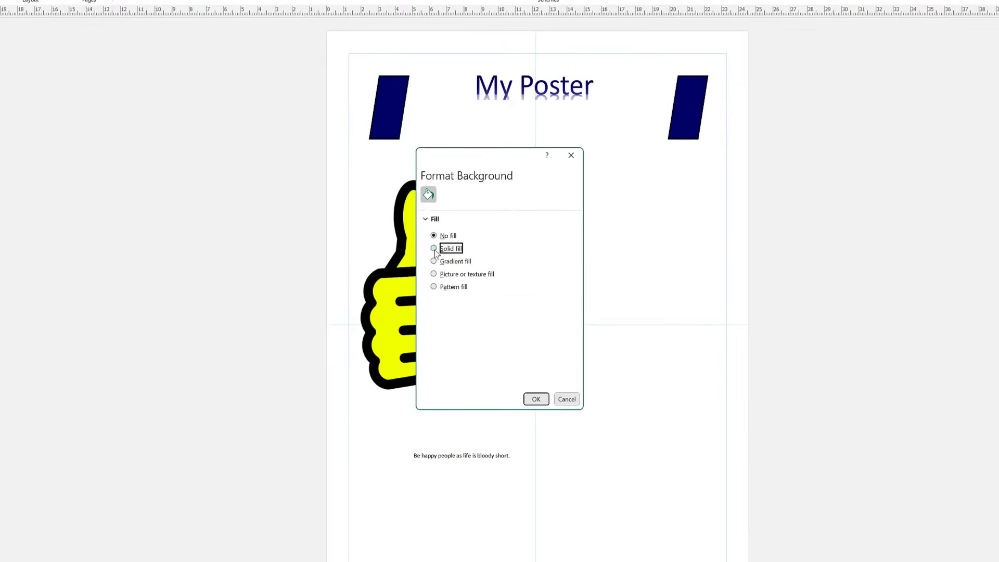
left_click(434, 261)
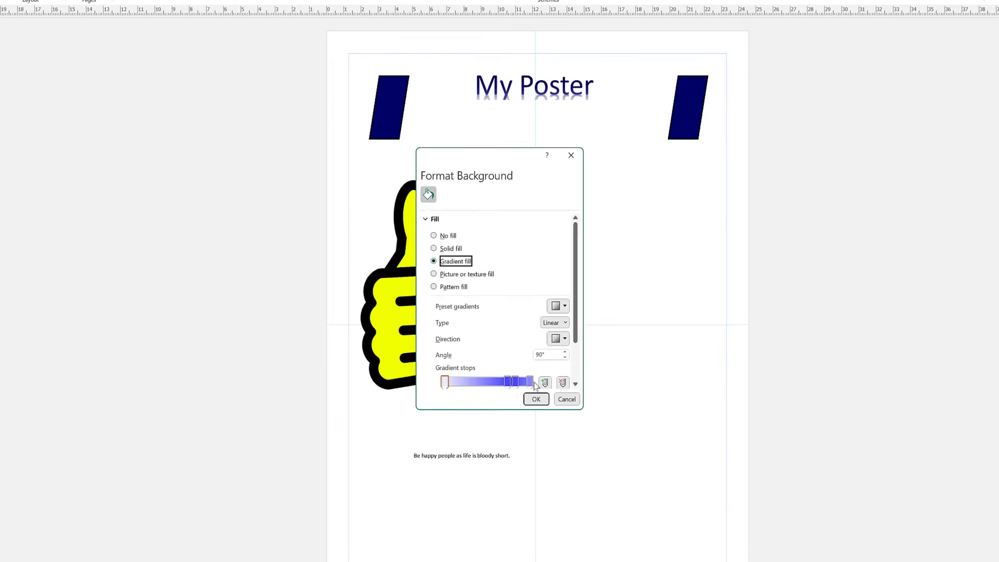
left_click(446, 382)
left_click(485, 382)
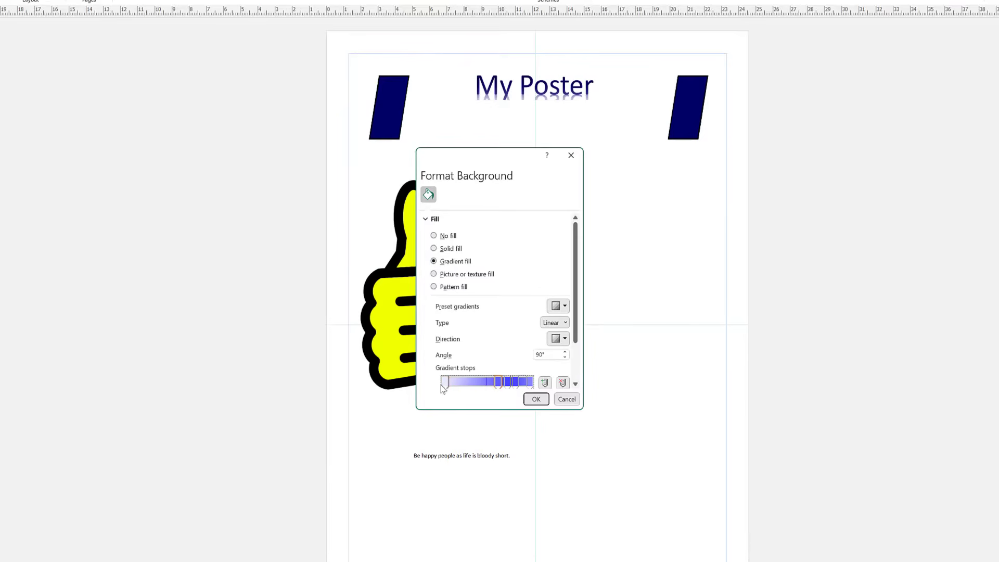
left_click(563, 307)
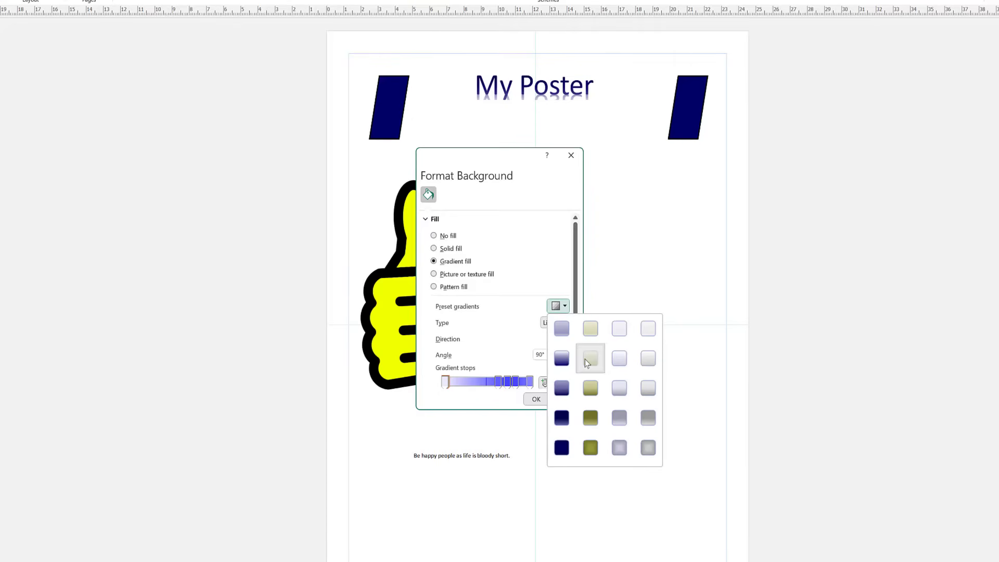
left_click(584, 359)
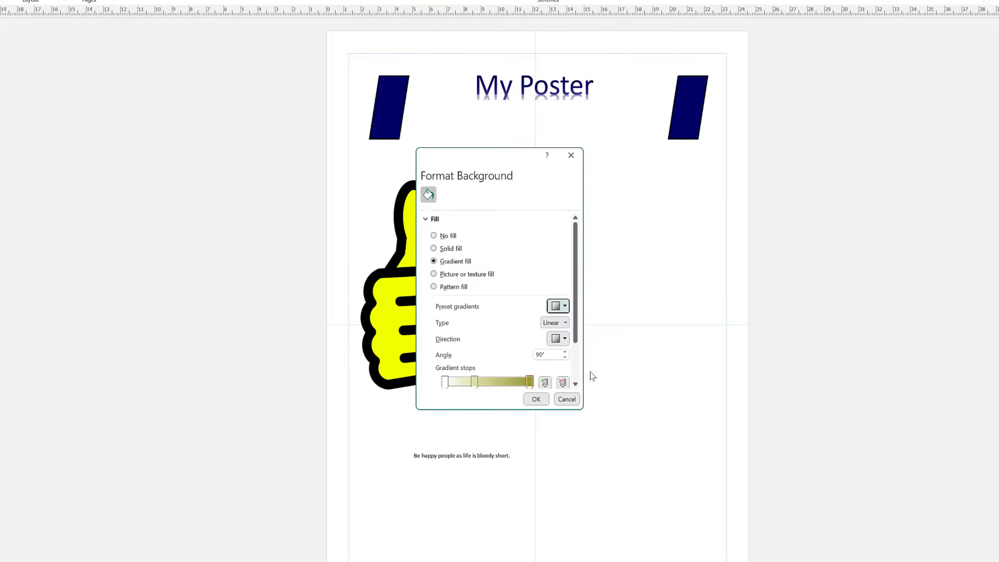
left_click(542, 401)
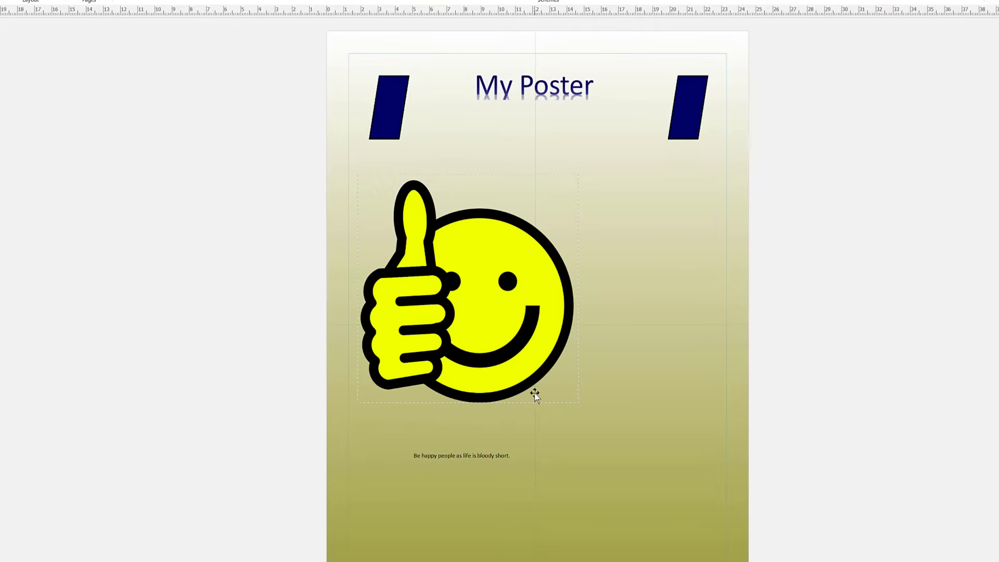